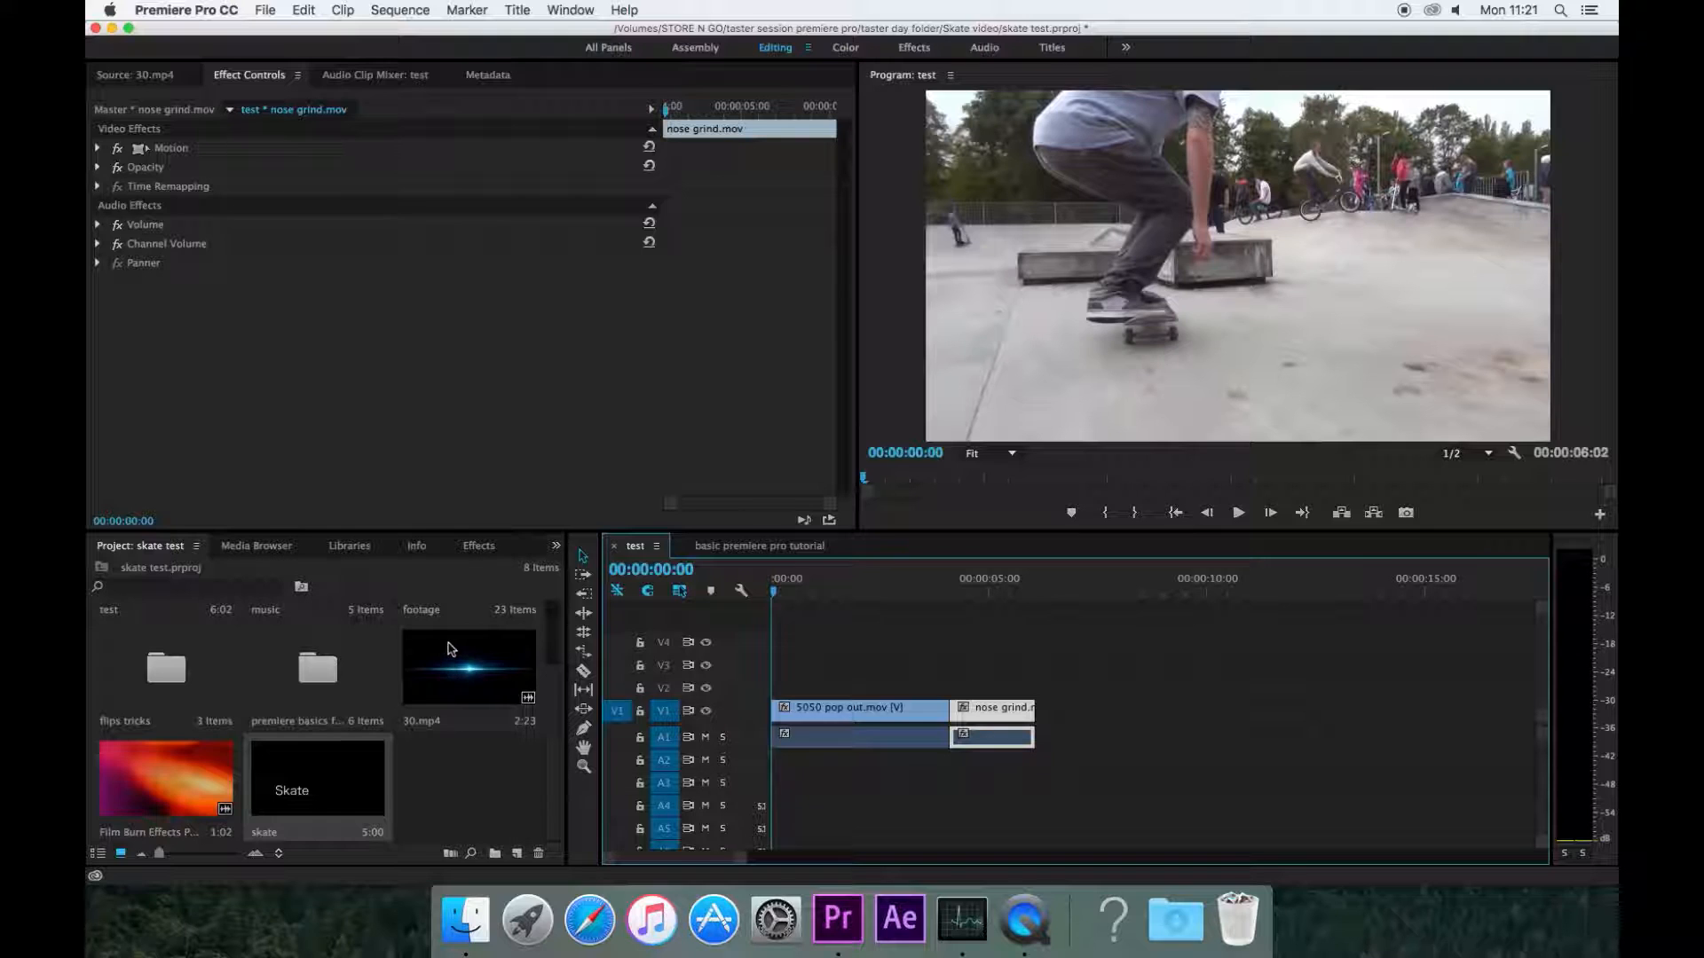
Step: Place the Skate title from the project onto track V2 at the start of the sequence
click(469, 792)
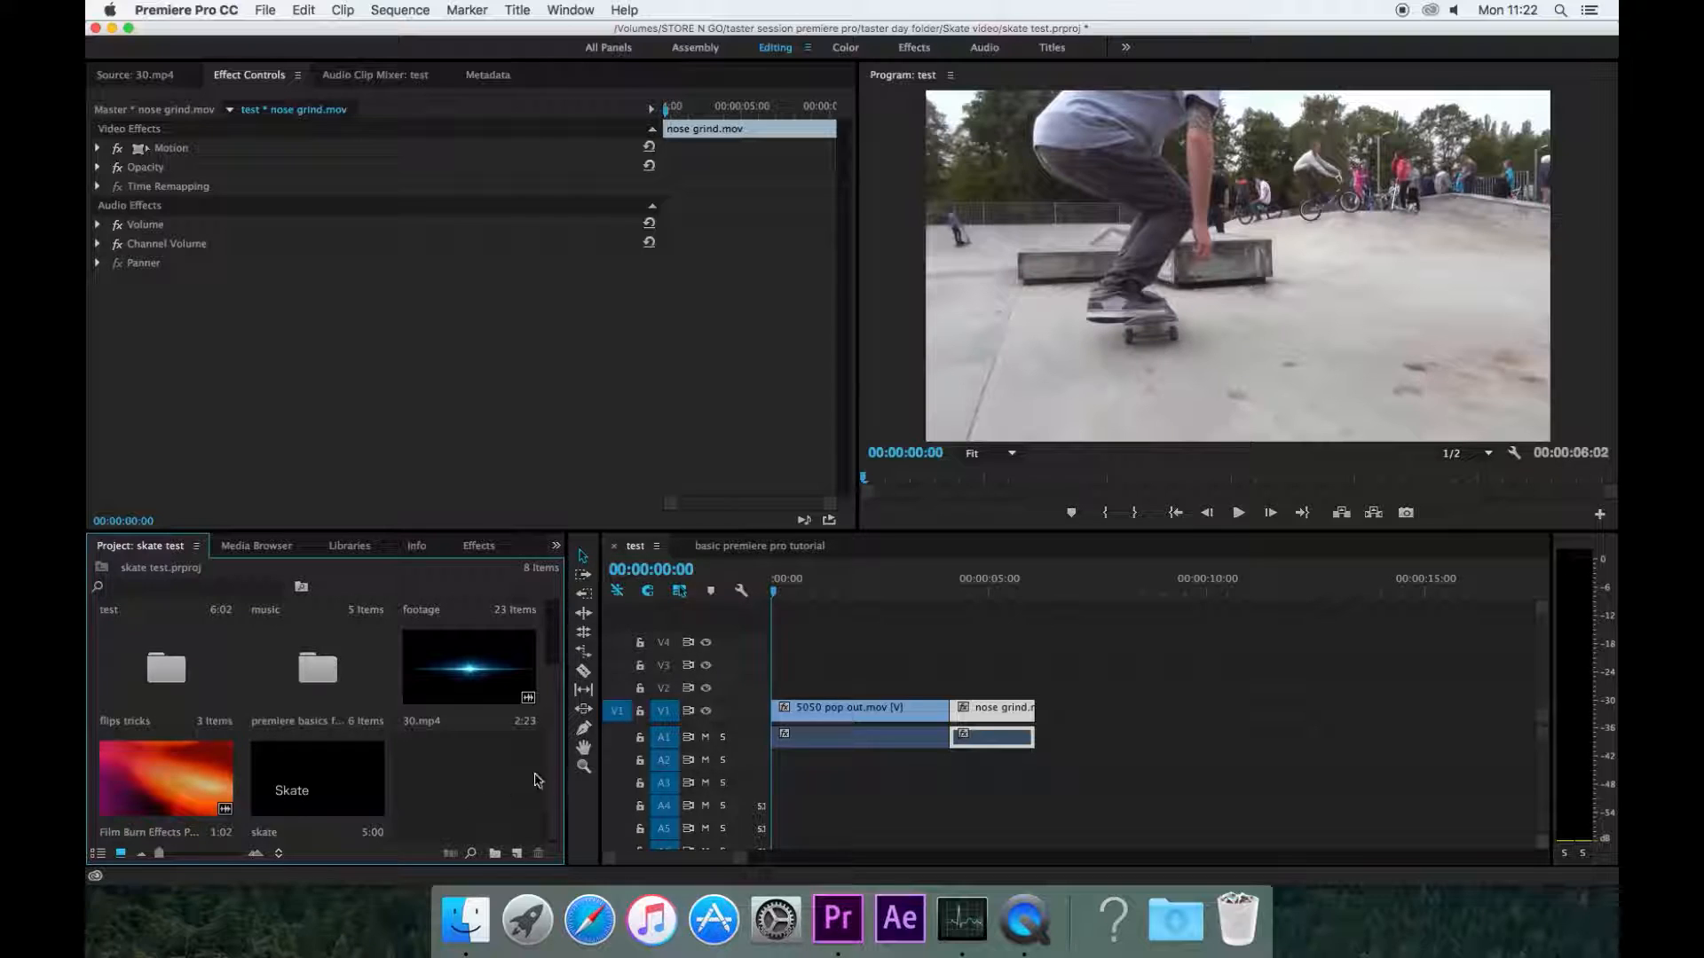
click(325, 781)
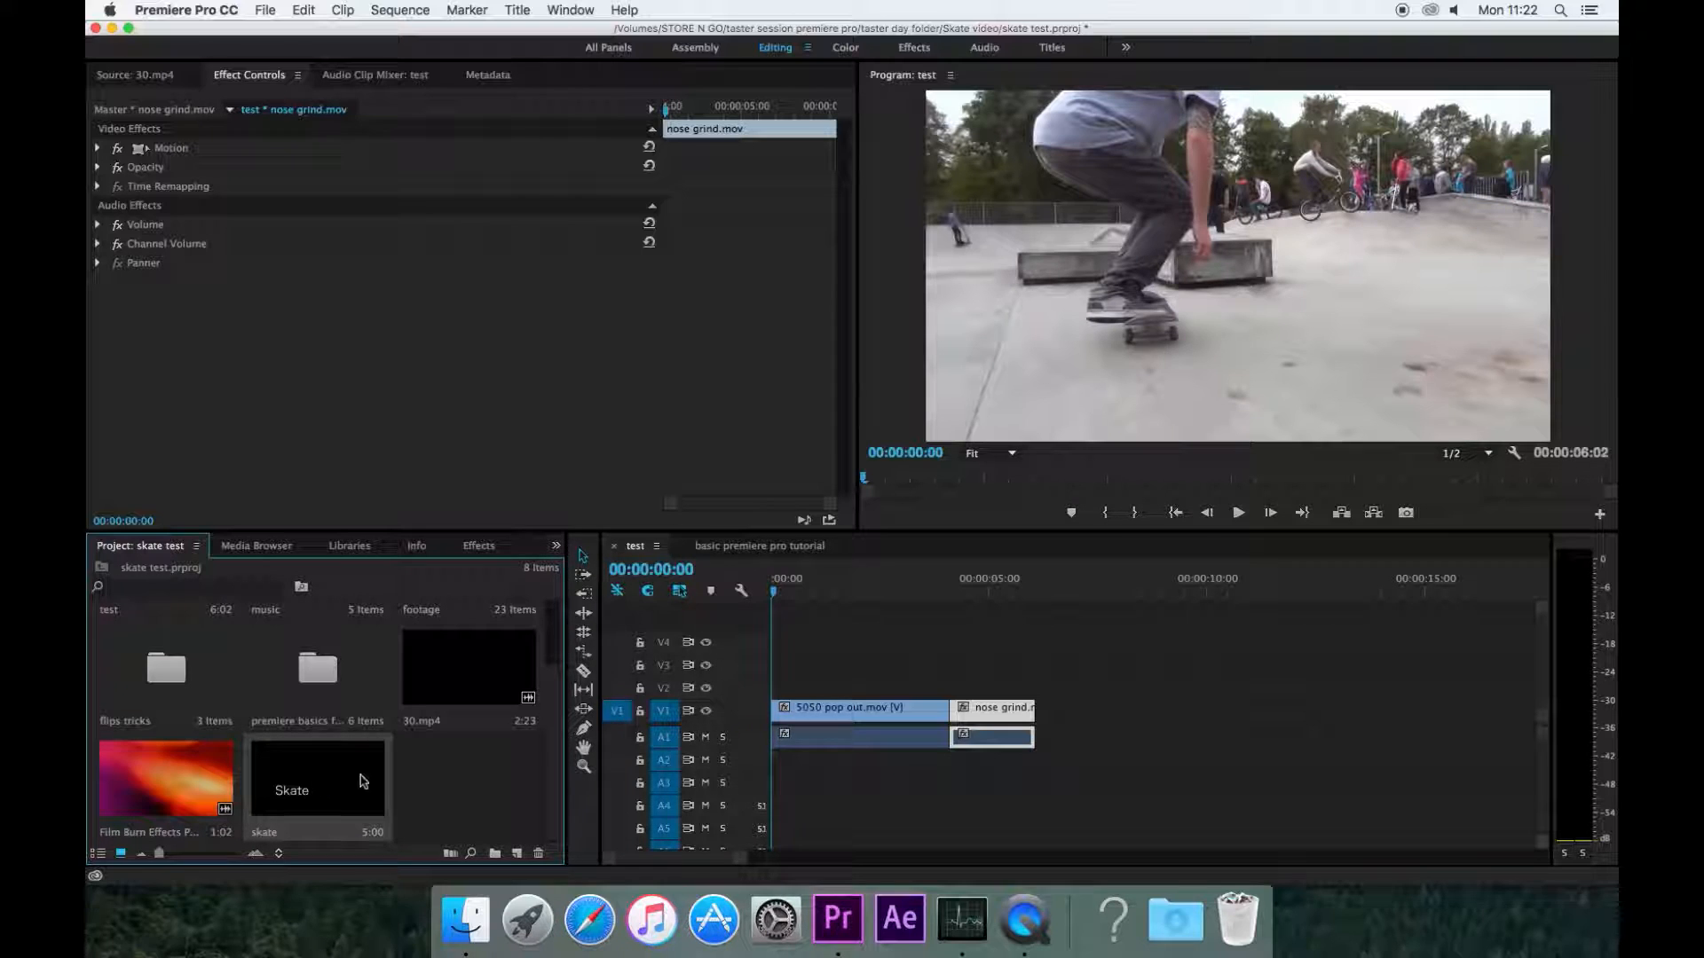
drag(346, 788, 772, 685)
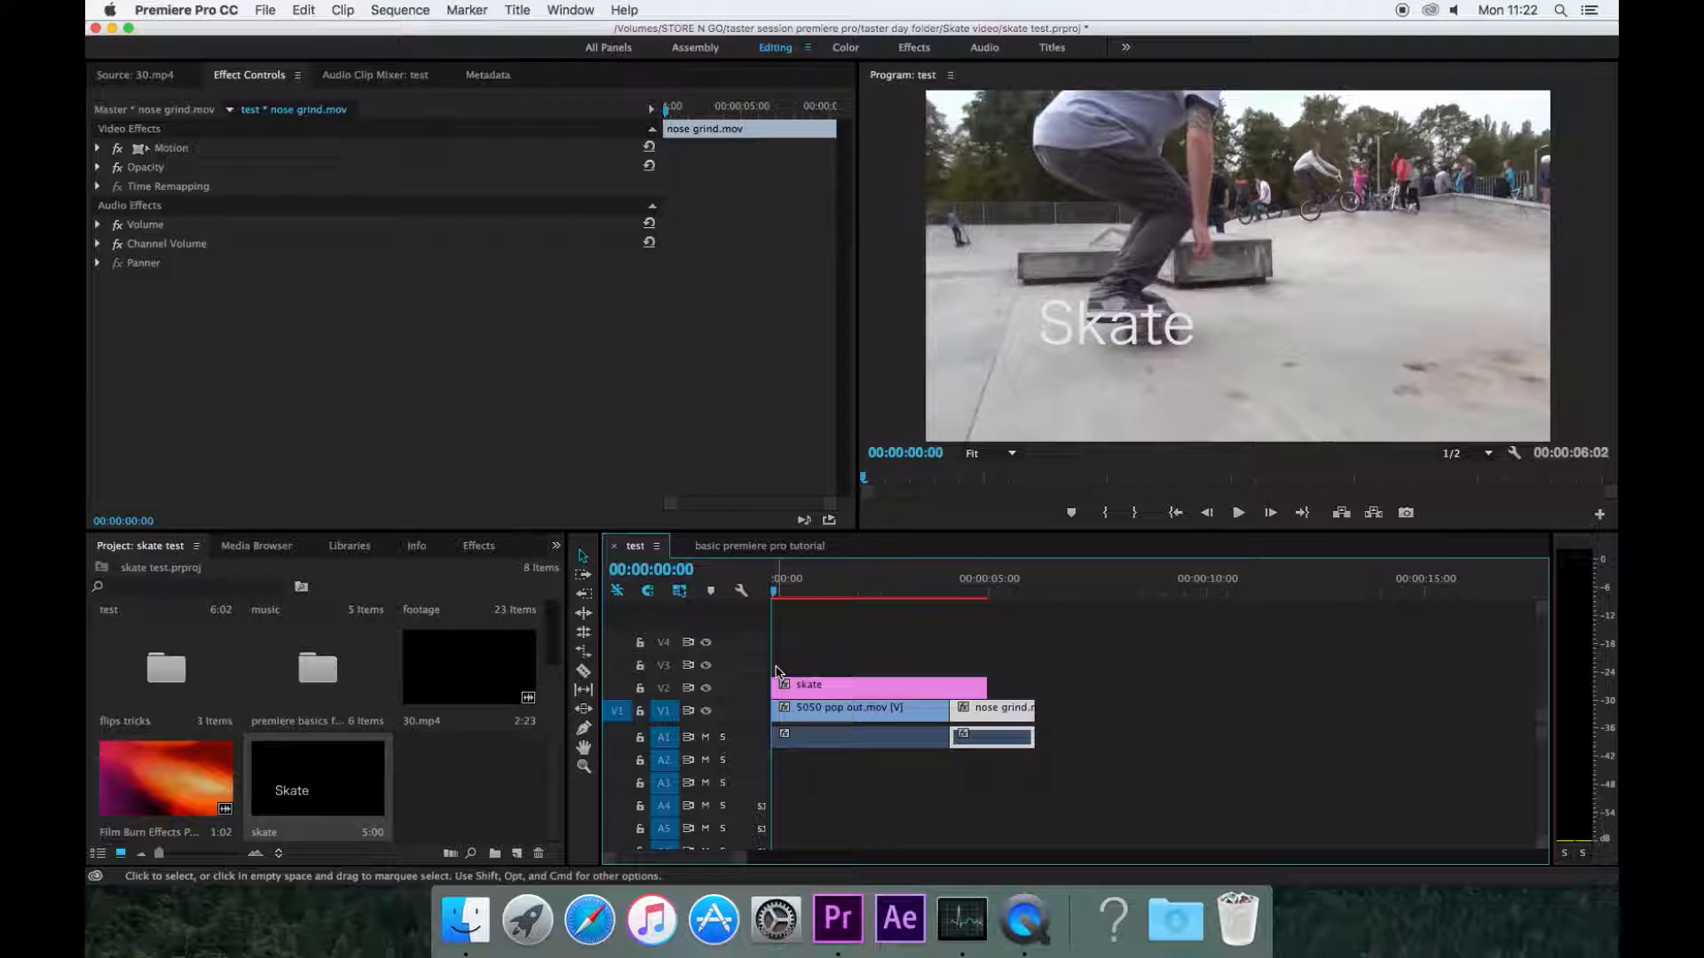
Step: Trim the Skate title clip so it ends where the 5050 pop out clip ends
mouse_move(777, 593)
mouse_down()
mouse_move(810, 590)
mouse_move(773, 590)
mouse_up()
drag(985, 681, 948, 683)
drag(839, 590, 773, 590)
click(857, 645)
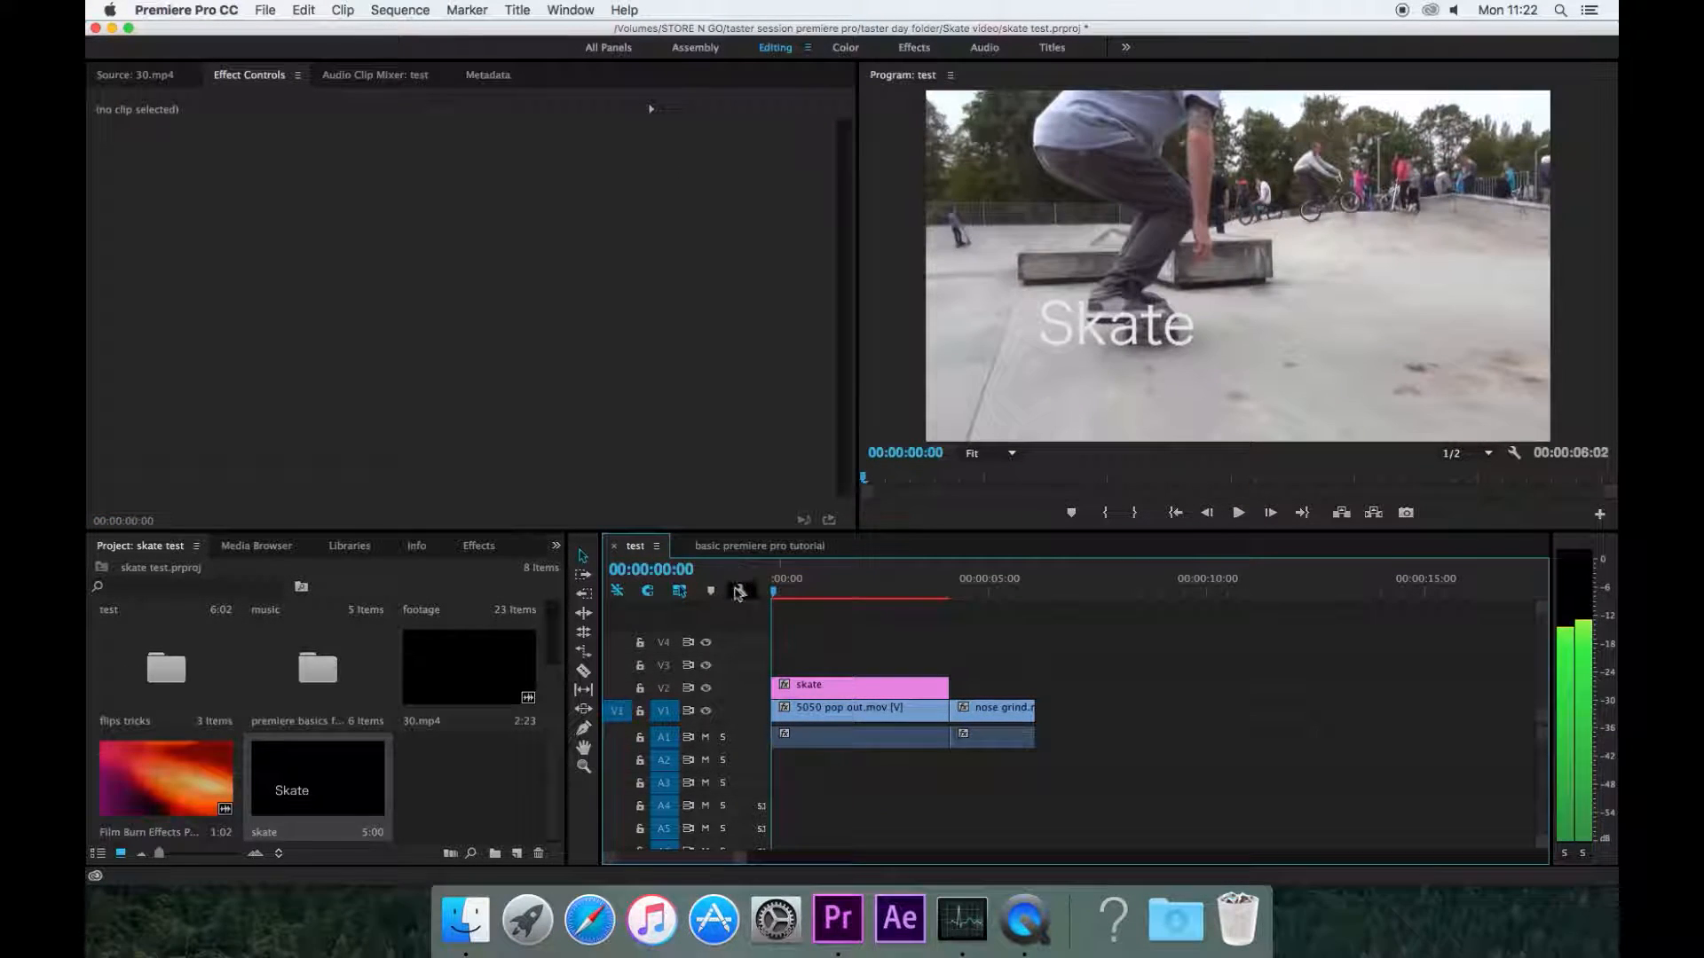
Step: Select the Skate title clip and expand its Motion effect properties
click(827, 683)
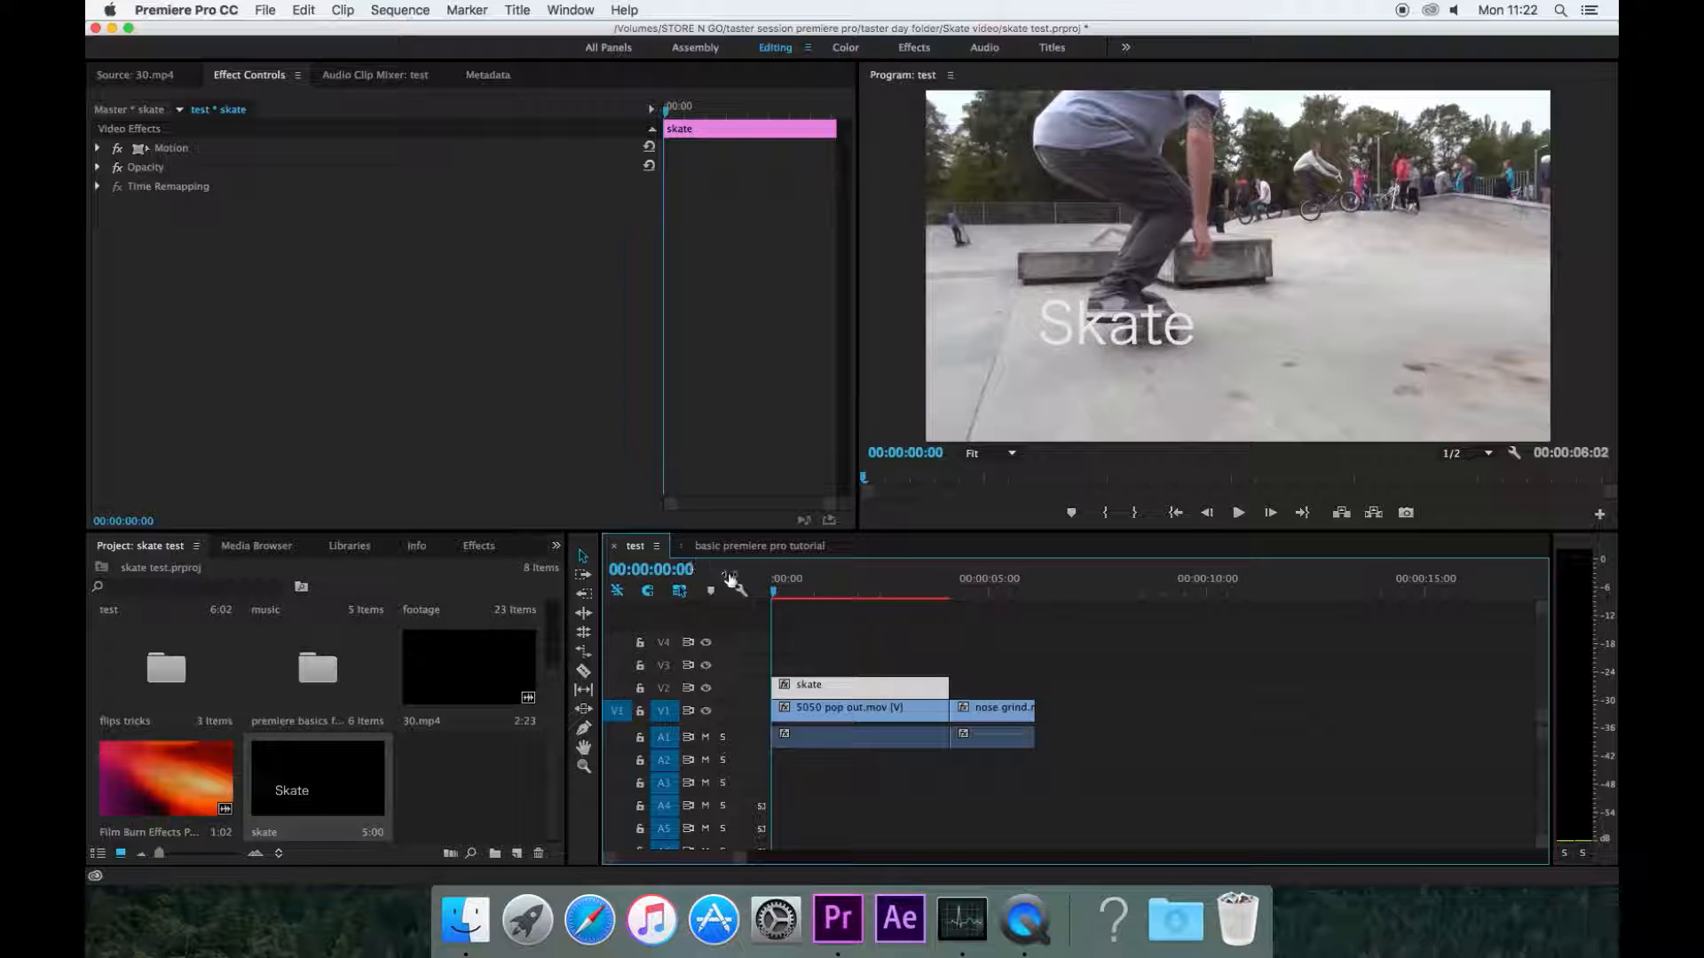
click(160, 74)
click(247, 75)
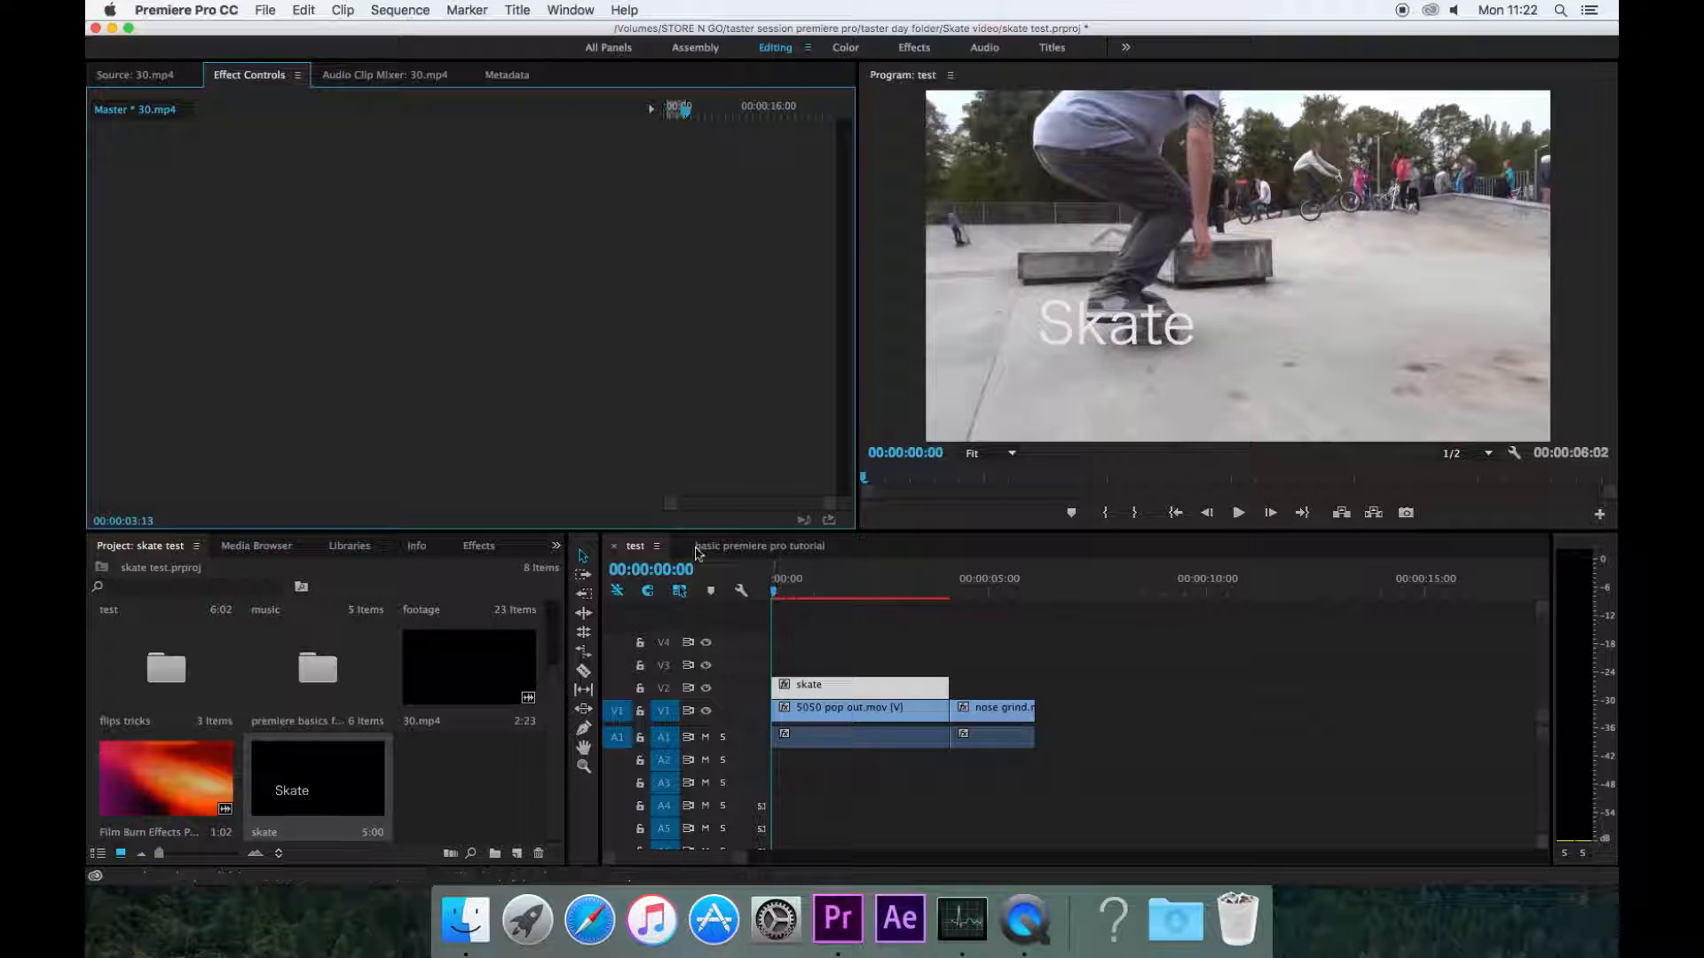
click(852, 687)
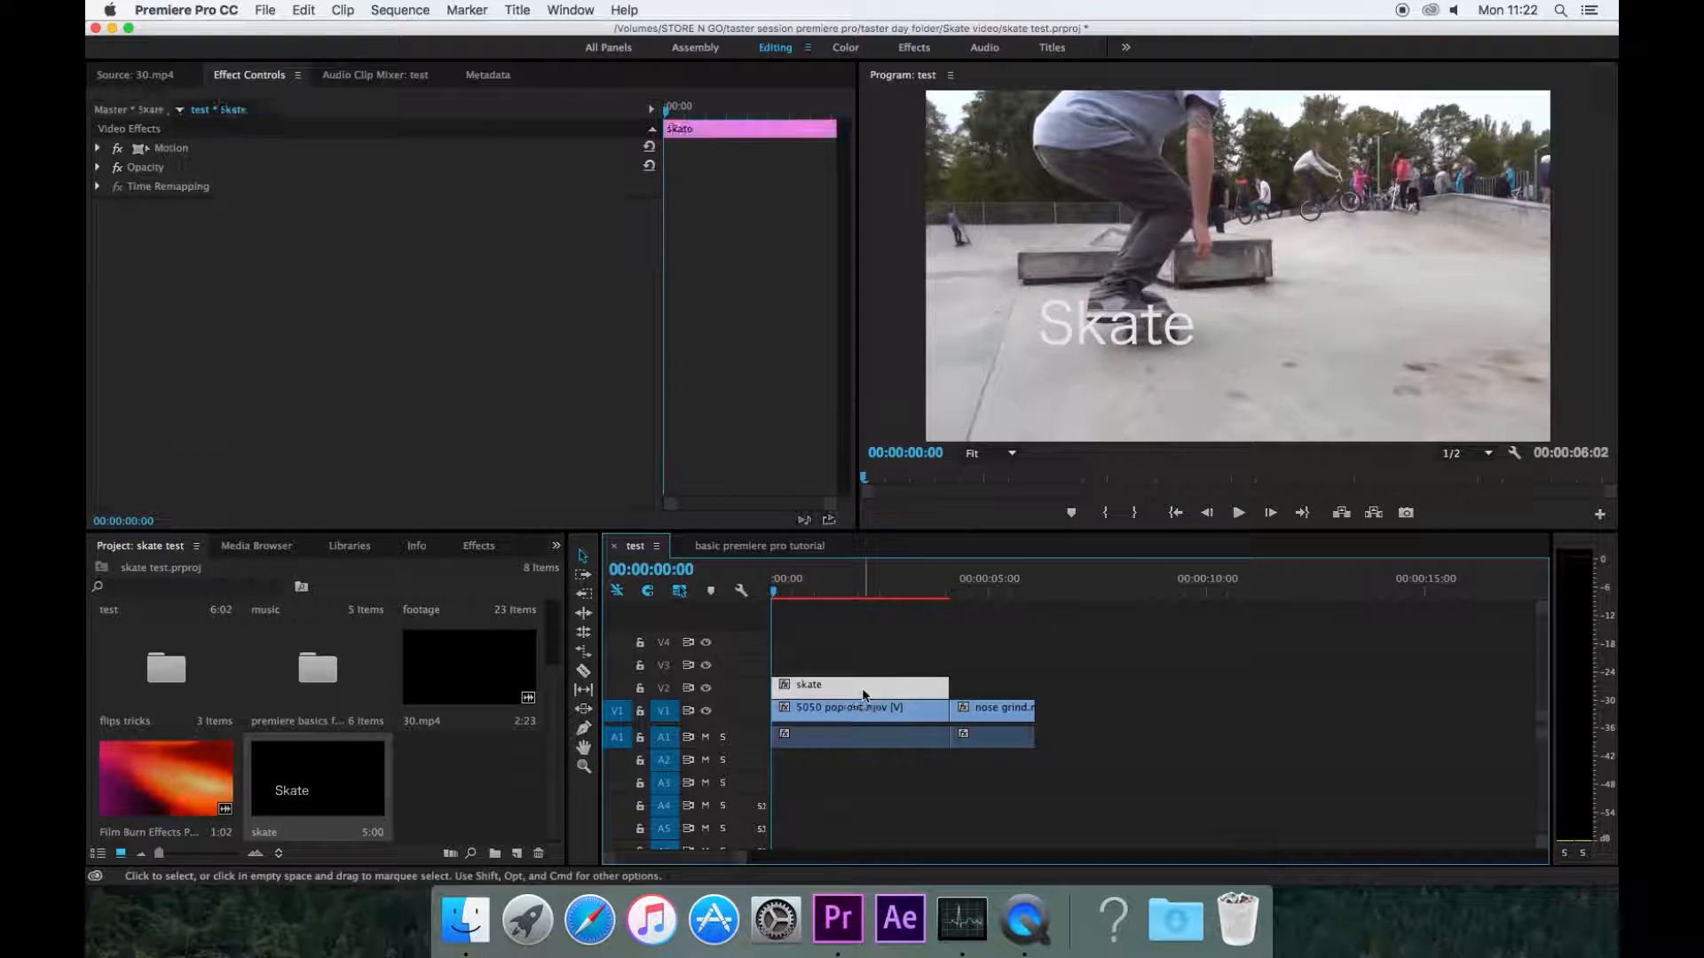
click(98, 148)
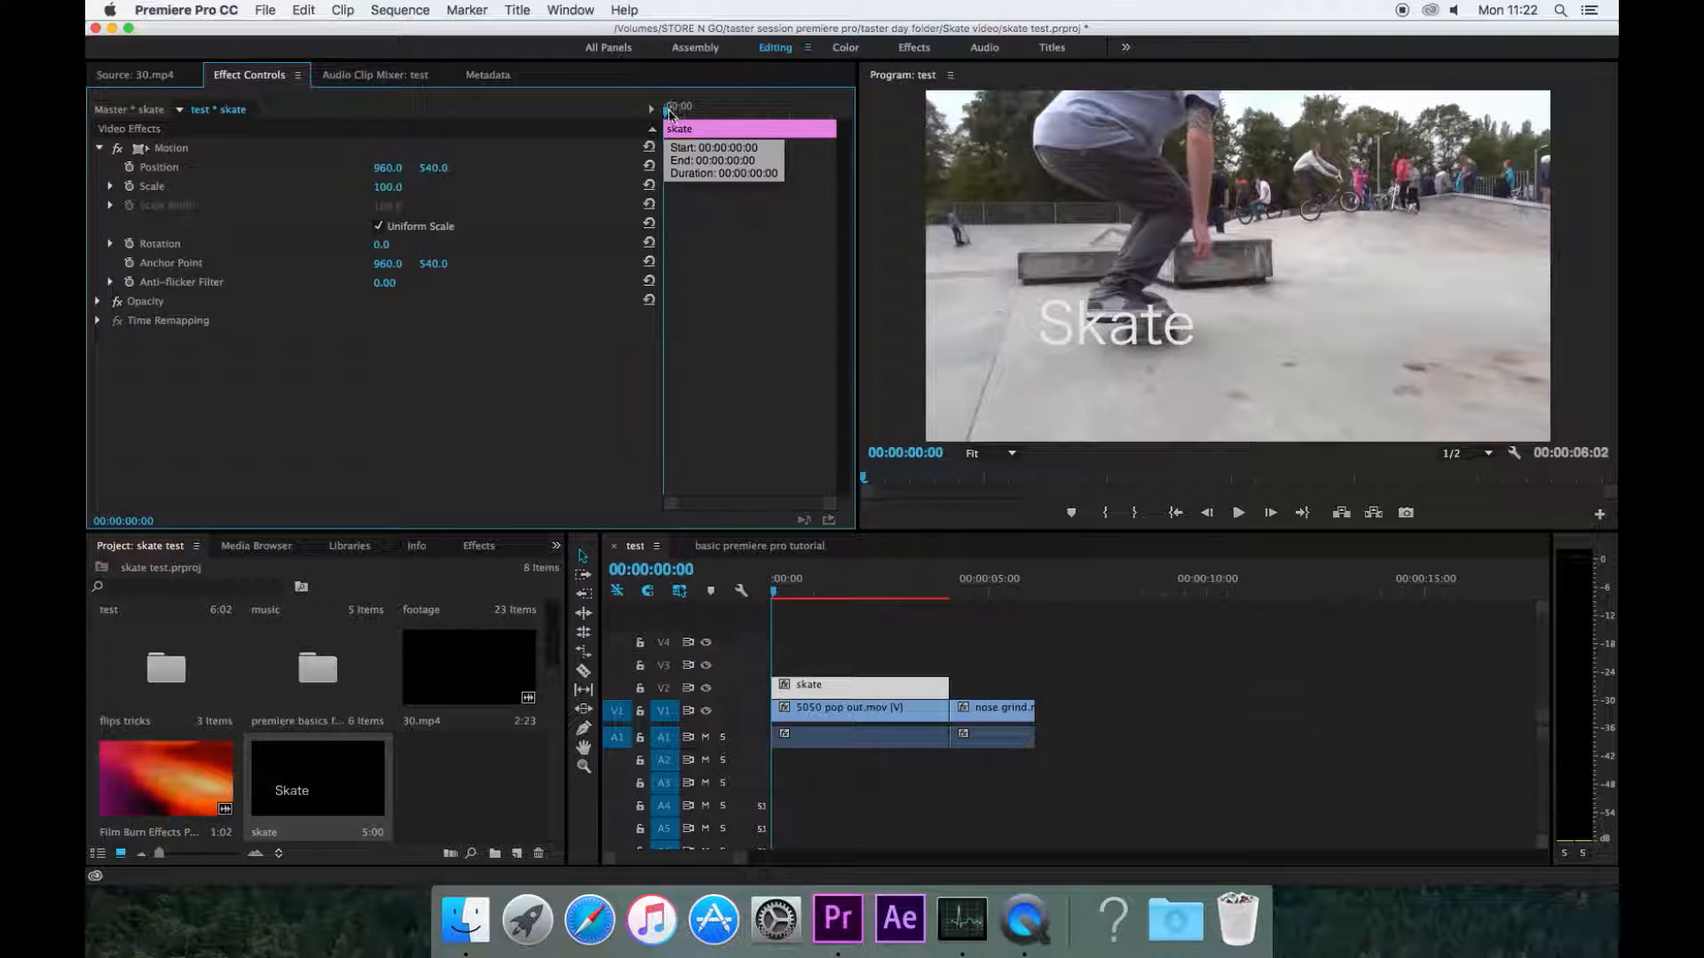
mouse_move(668, 116)
mouse_down()
mouse_move(695, 113)
mouse_move(640, 122)
mouse_move(851, 122)
mouse_move(655, 127)
mouse_up()
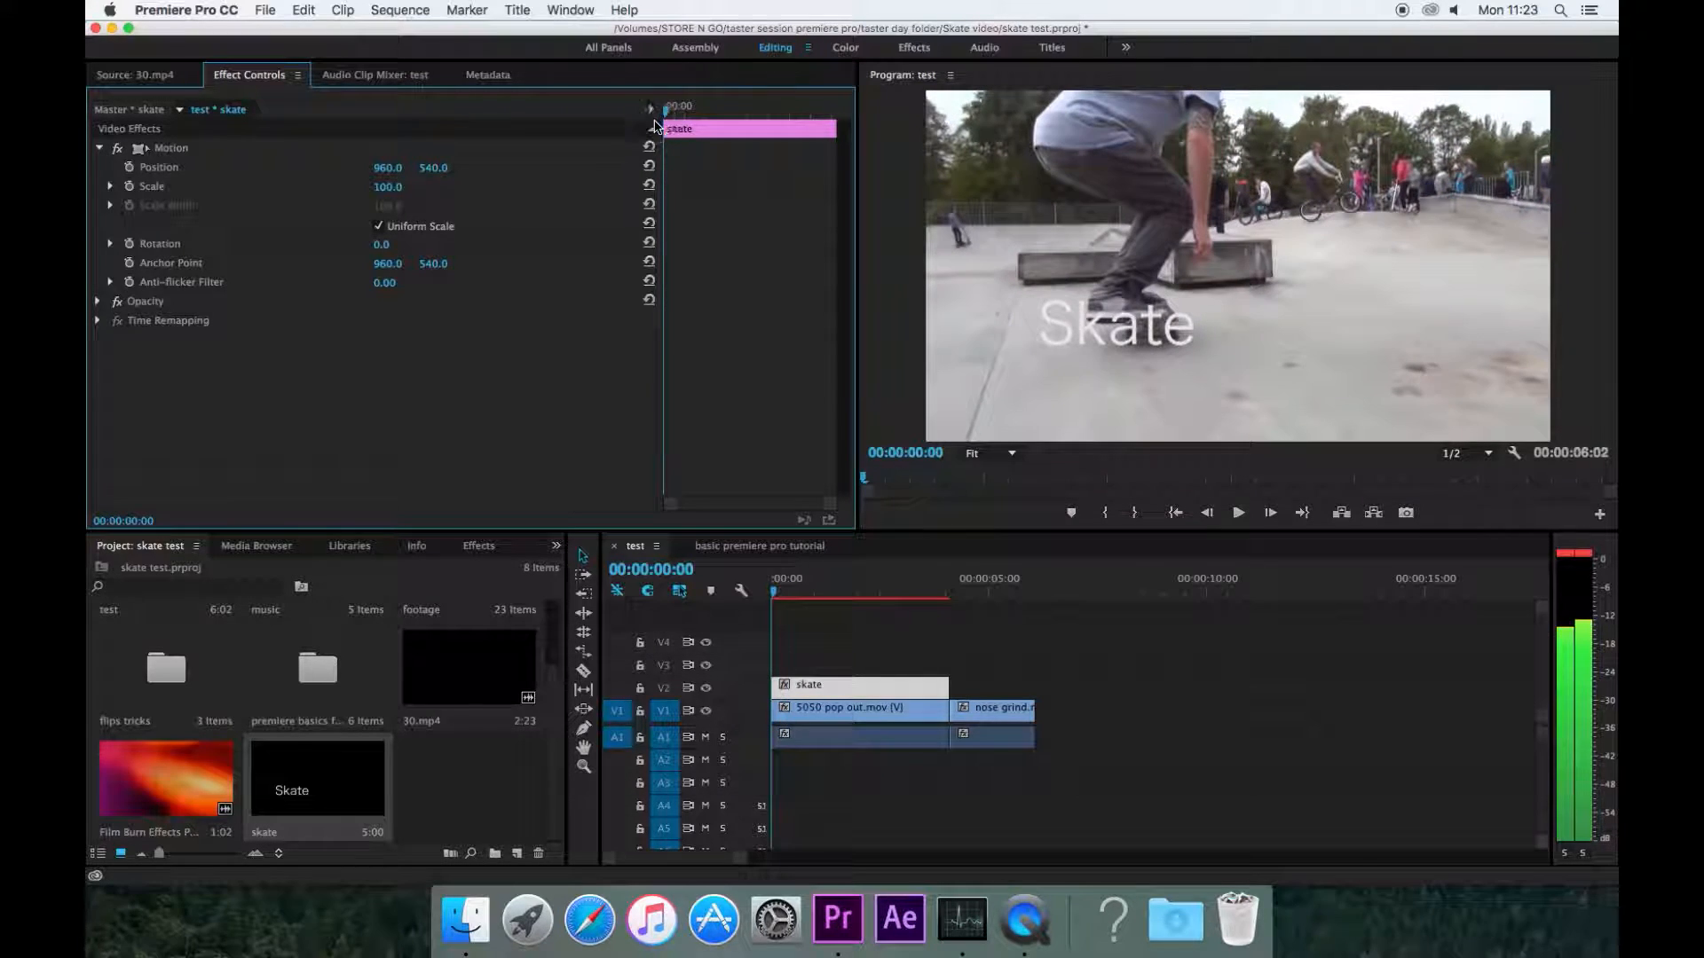
Step: Enable Position animation on the title and add a second Position keyframe at 00:00:00:15
click(129, 167)
drag(666, 111, 692, 129)
click(610, 168)
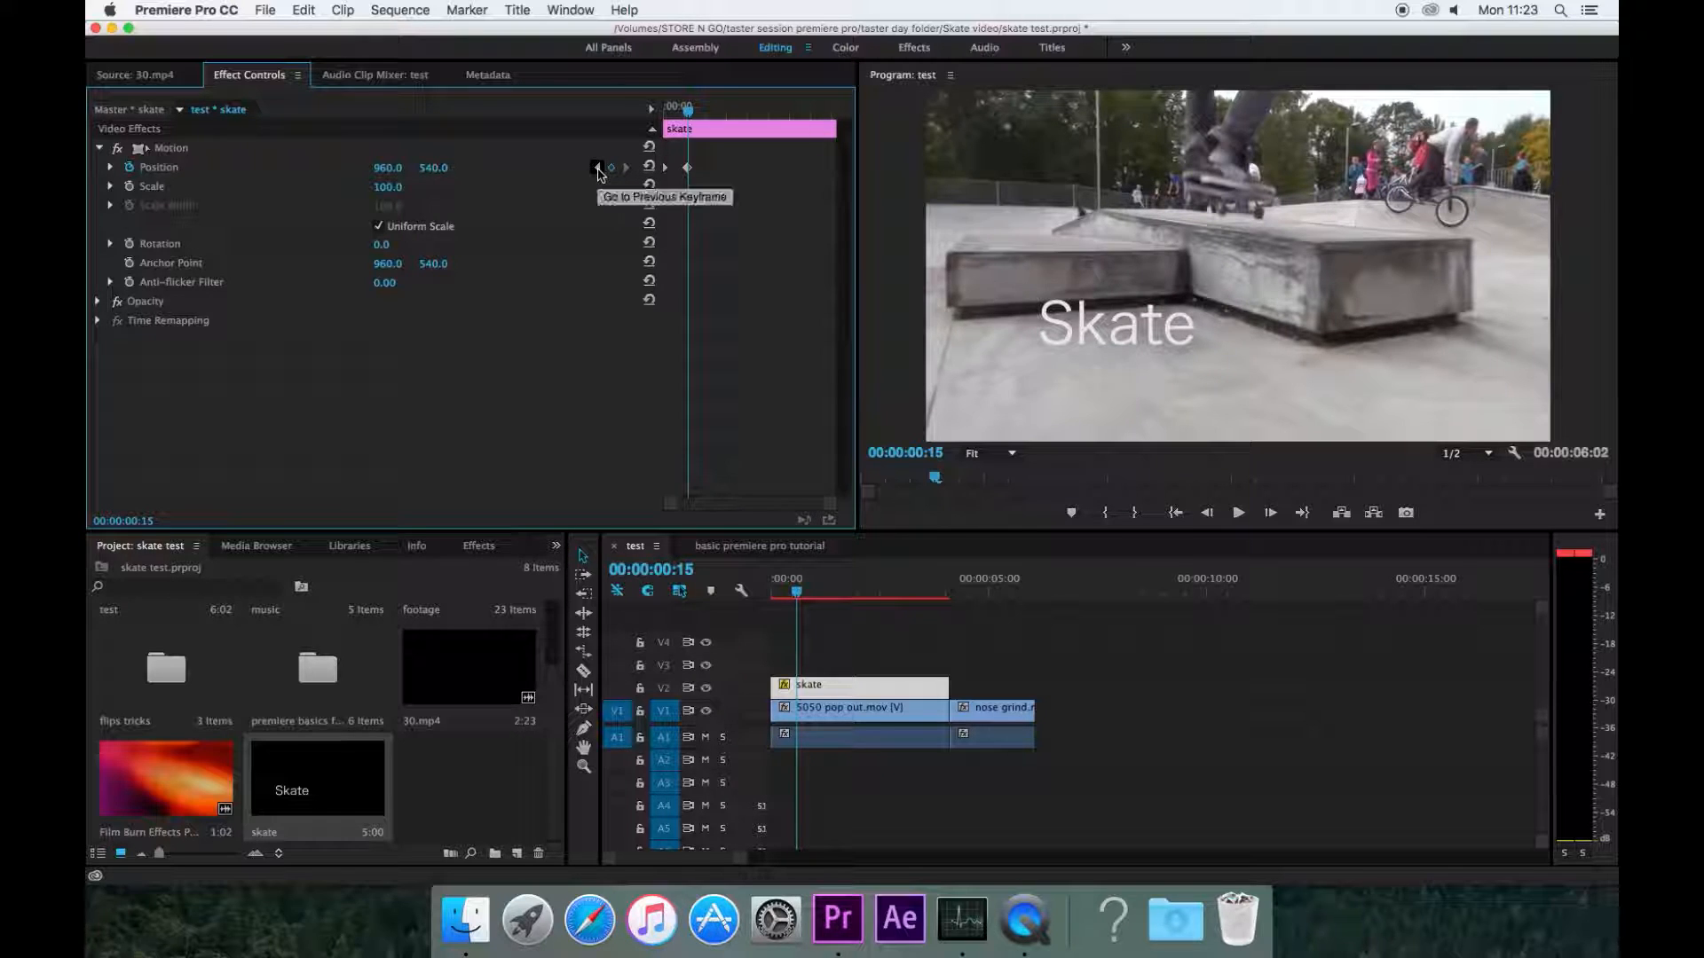
Step: At the first keyframe, set the title's Position x value to 109 so it starts off to the left
click(599, 169)
click(611, 169)
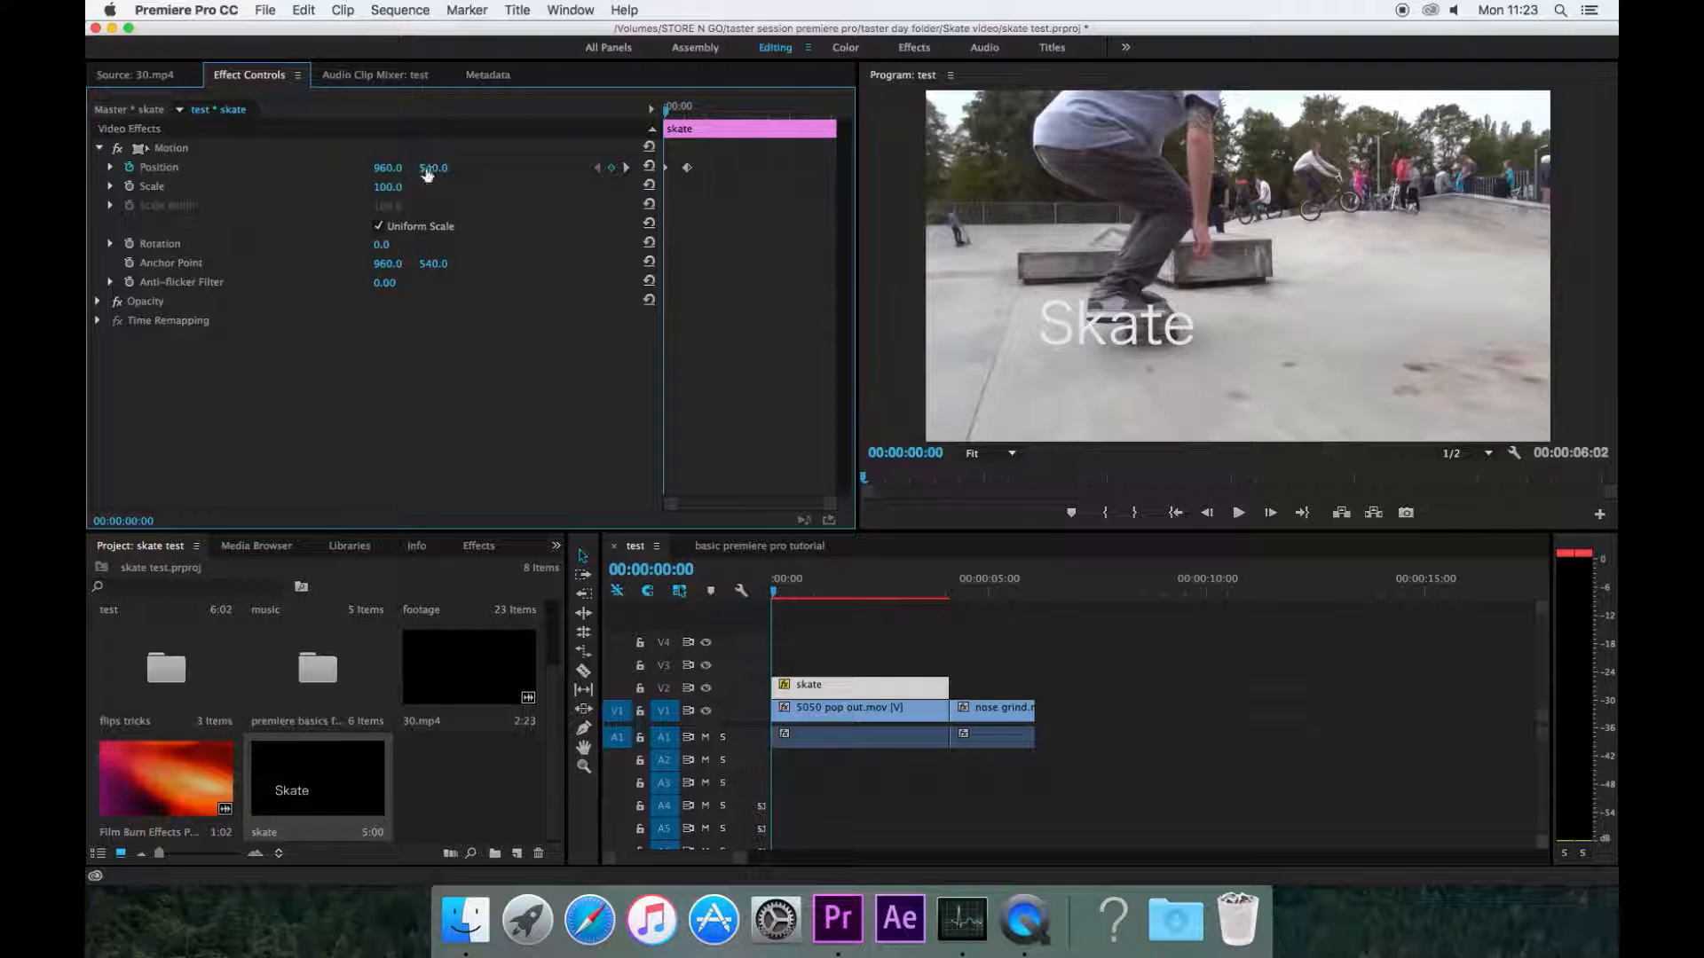
mouse_move(390, 170)
mouse_down()
mouse_move(355, 171)
mouse_move(404, 159)
mouse_move(355, 169)
mouse_move(379, 173)
mouse_up()
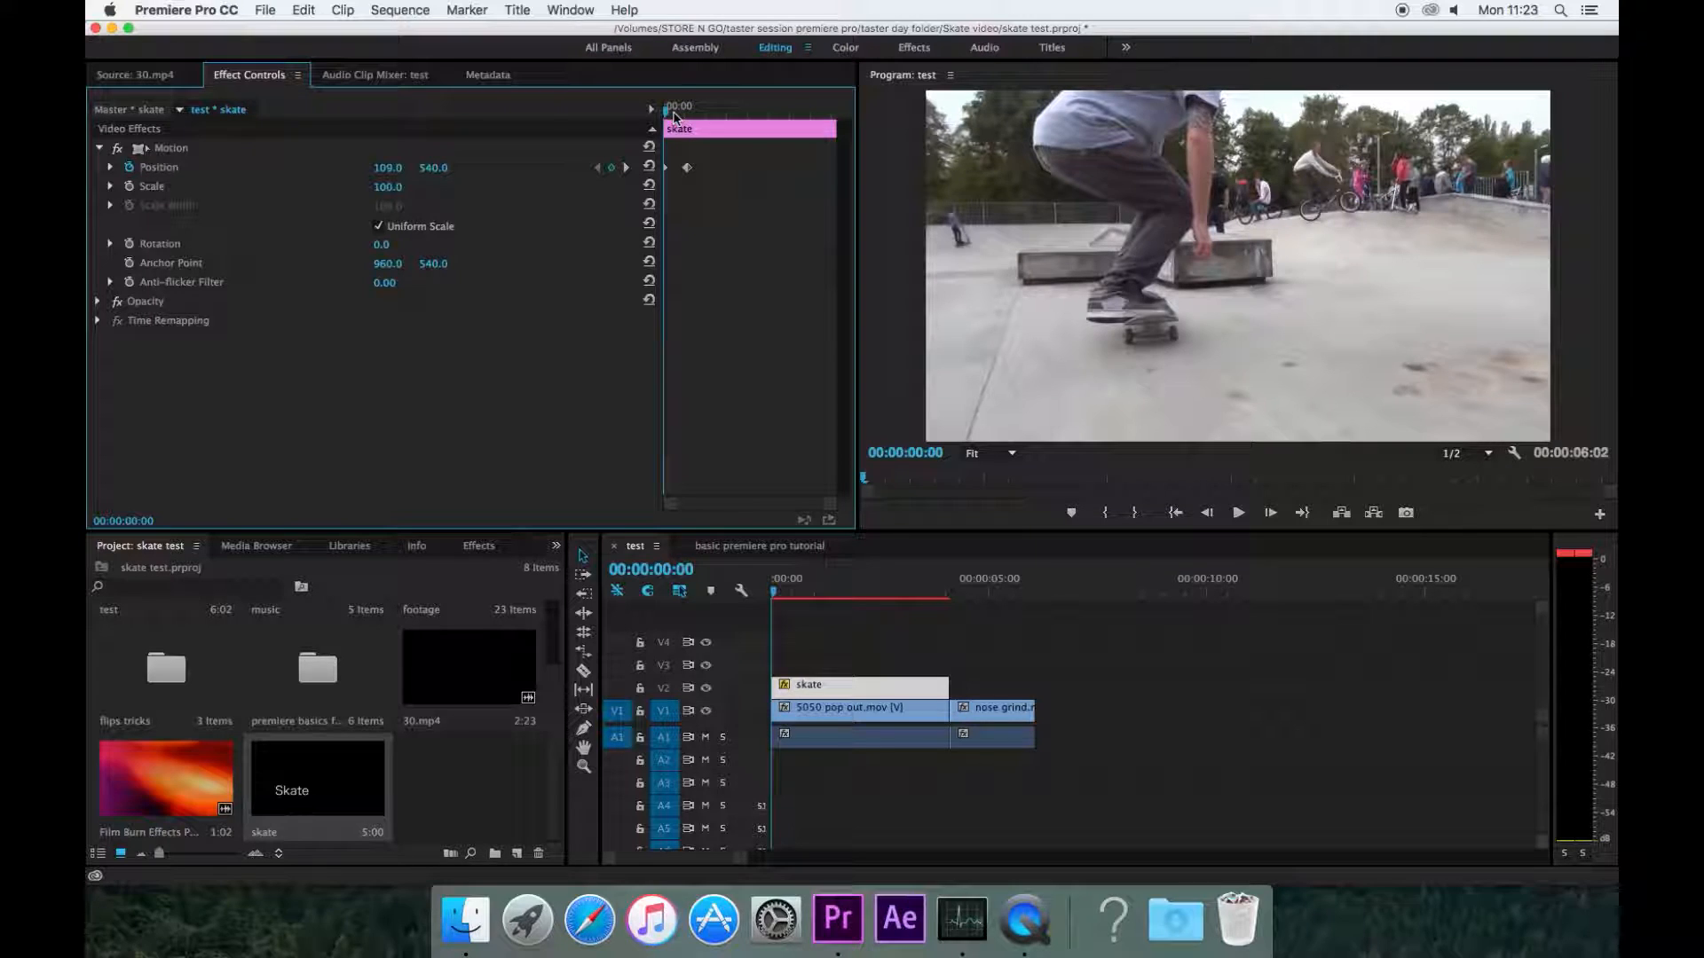
Step: Set the title's Position at the 15-frame keyframe to 1296, 765
key(space)
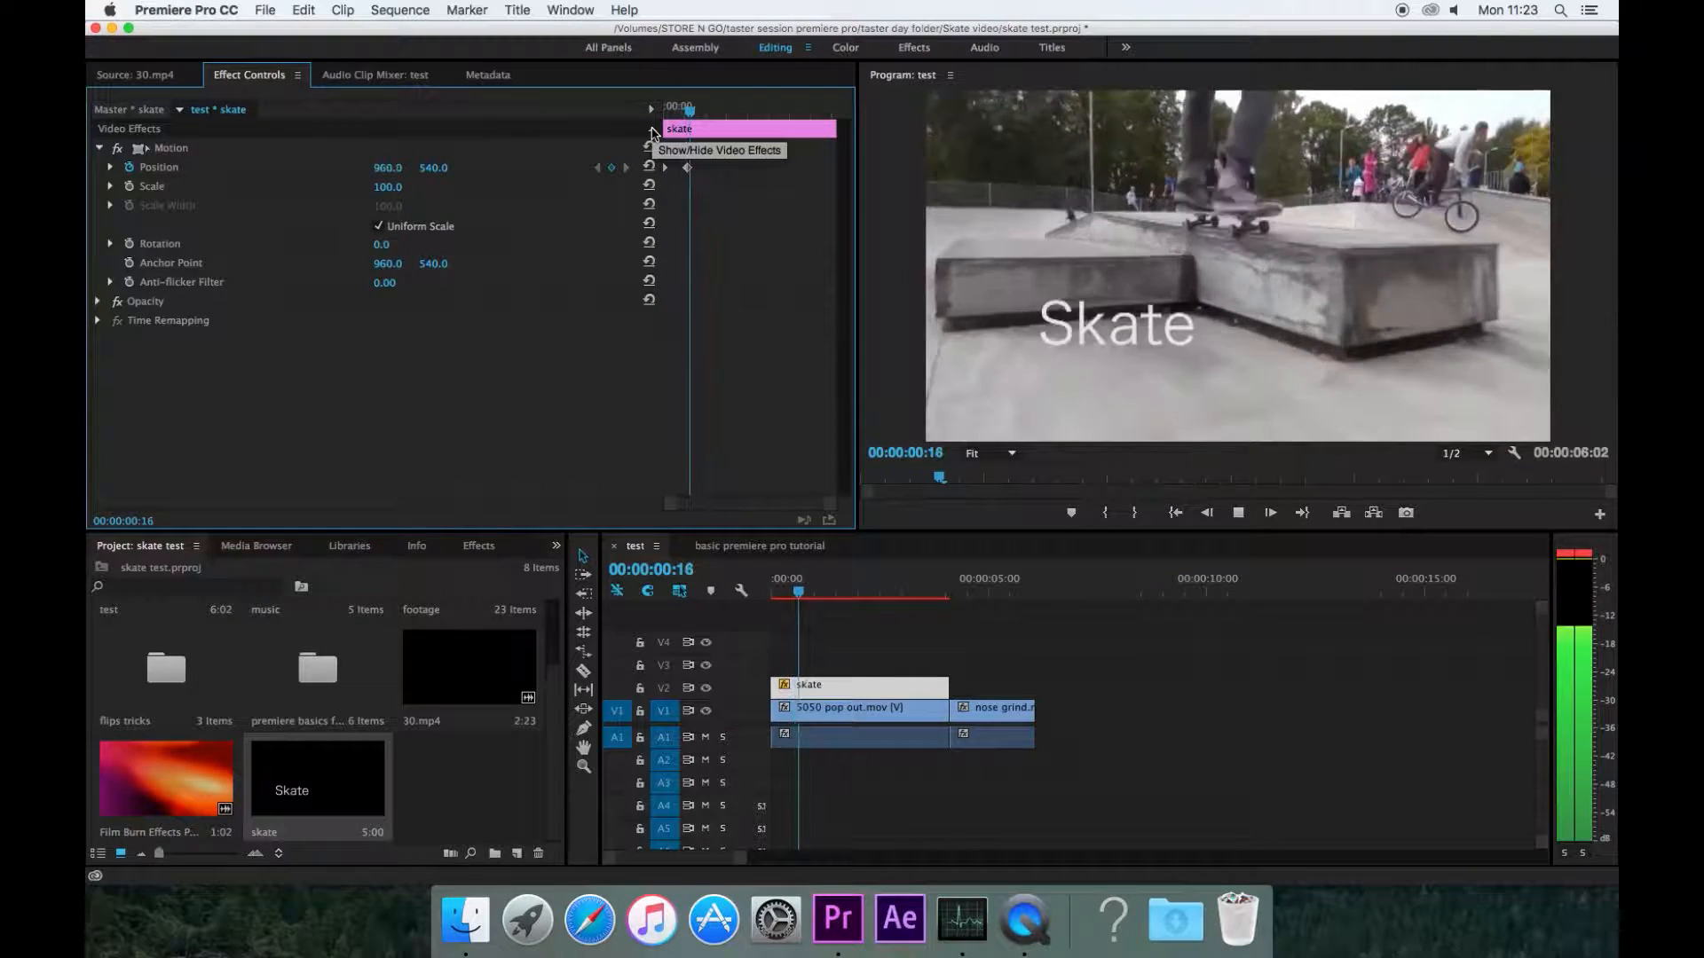
key(space)
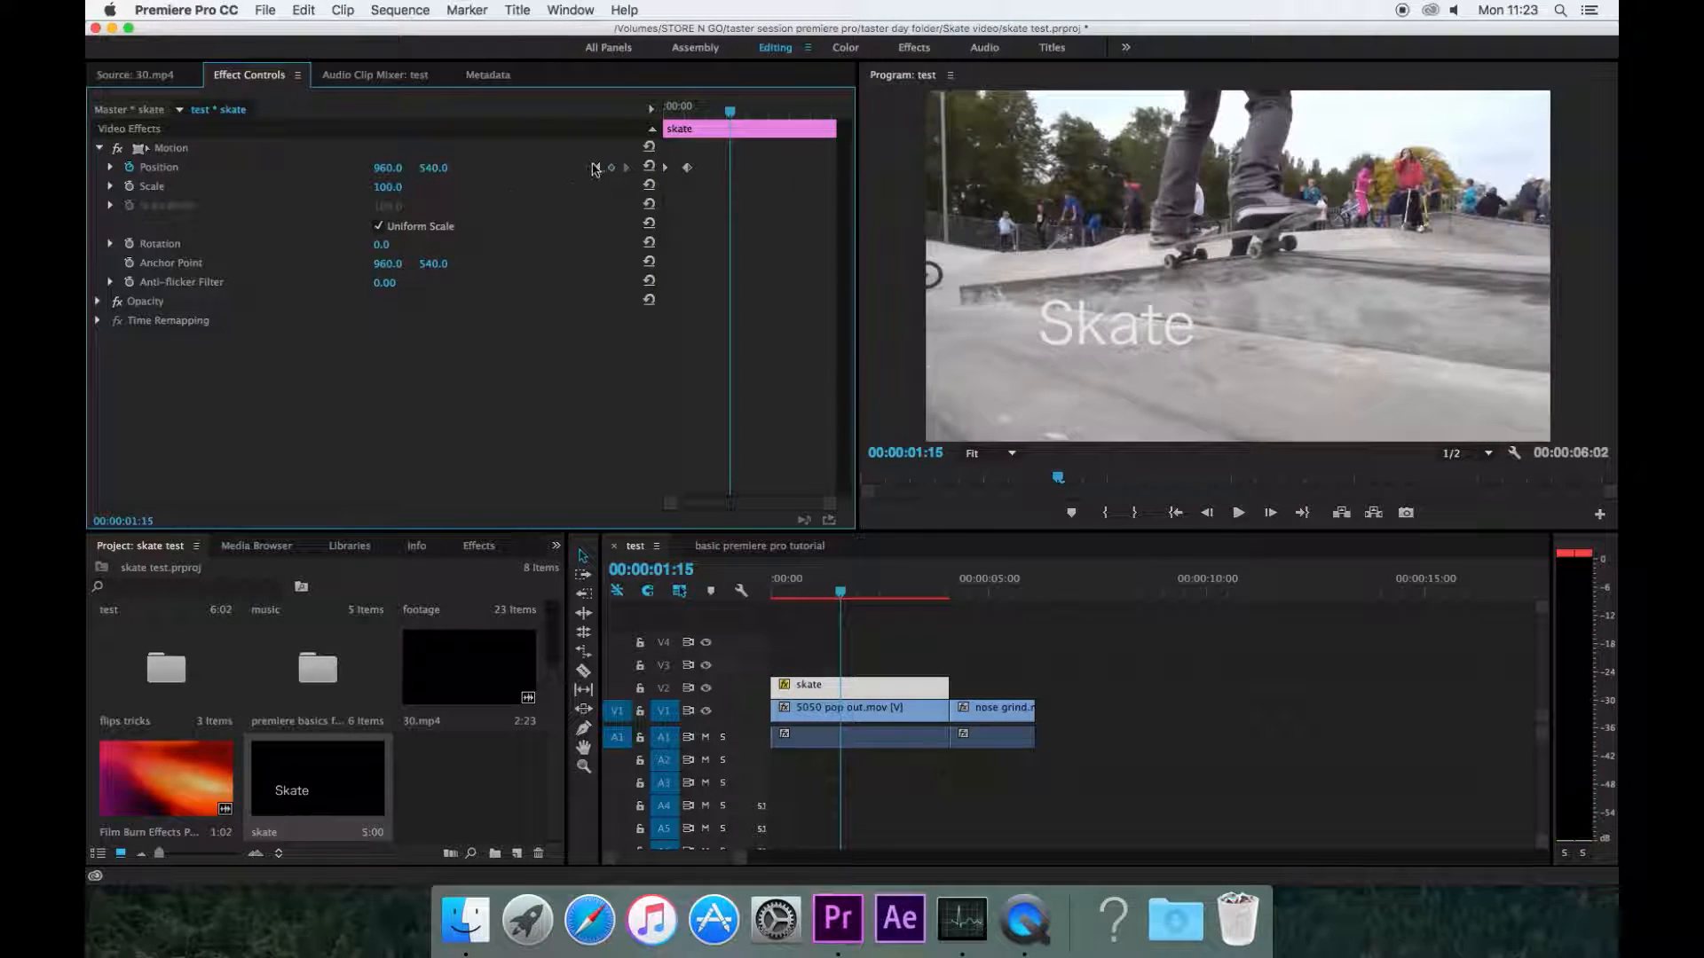
click(595, 168)
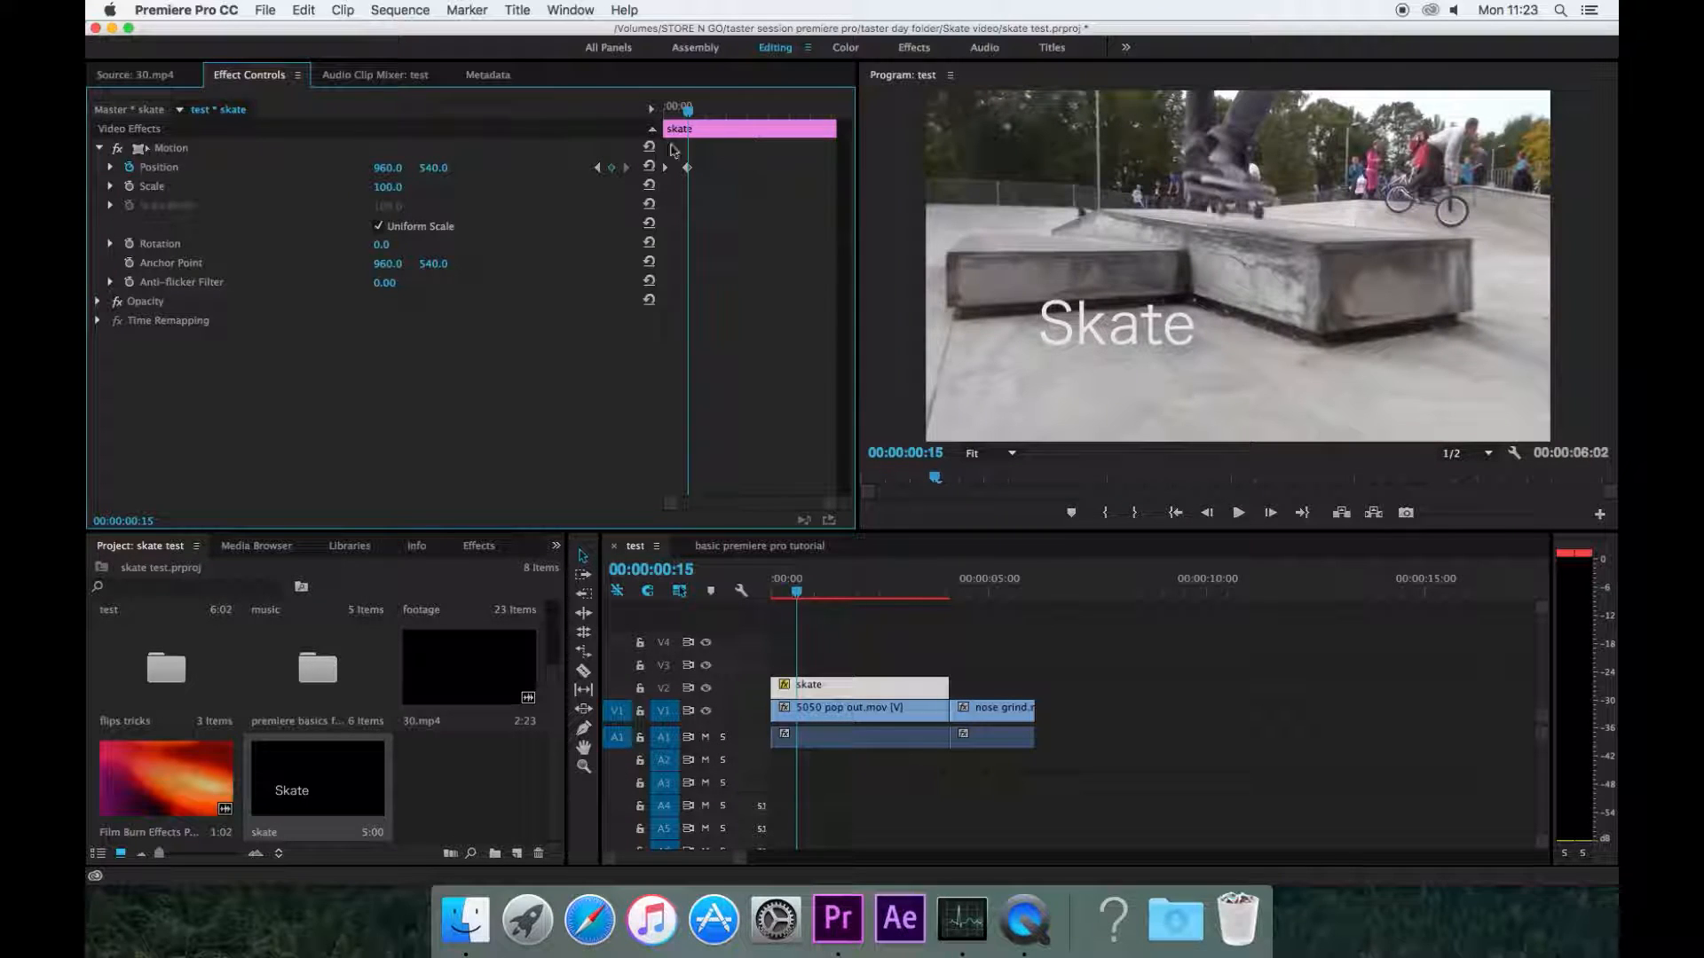
drag(388, 175, 686, 175)
drag(434, 167, 438, 170)
Step: Move the second Position keyframe later, to about one second into the clip
click(599, 170)
key(space)
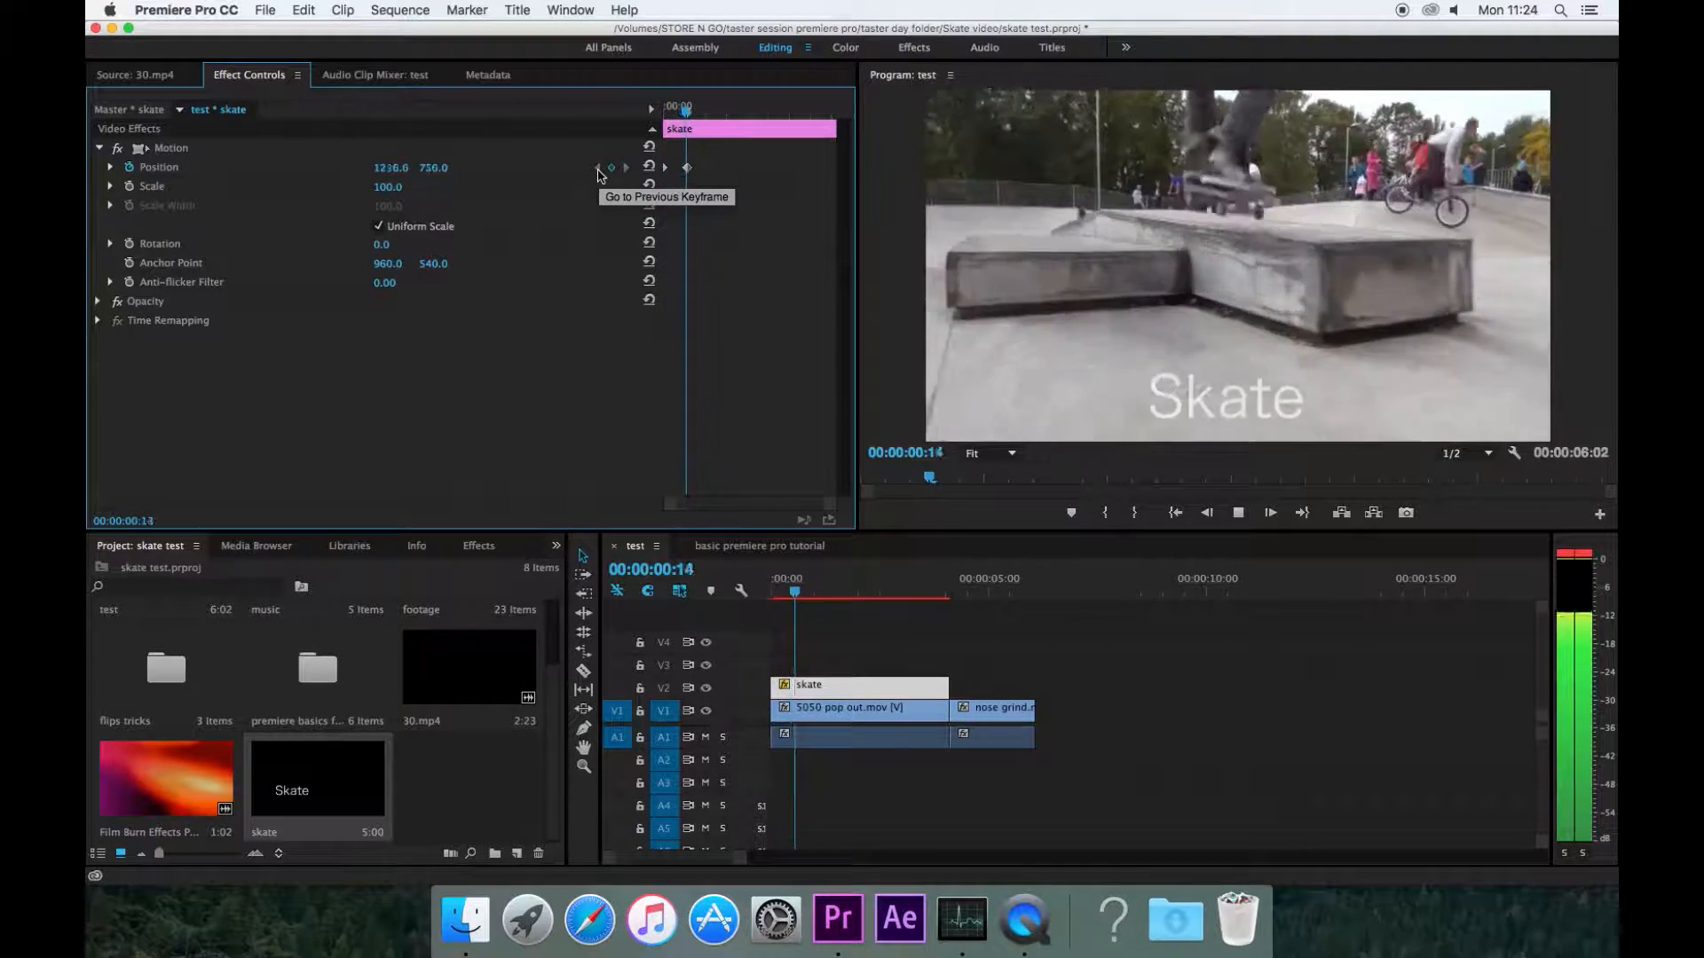
mouse_move(696, 111)
mouse_down()
mouse_move(654, 115)
mouse_move(686, 117)
mouse_up()
click(688, 169)
drag(690, 175, 706, 175)
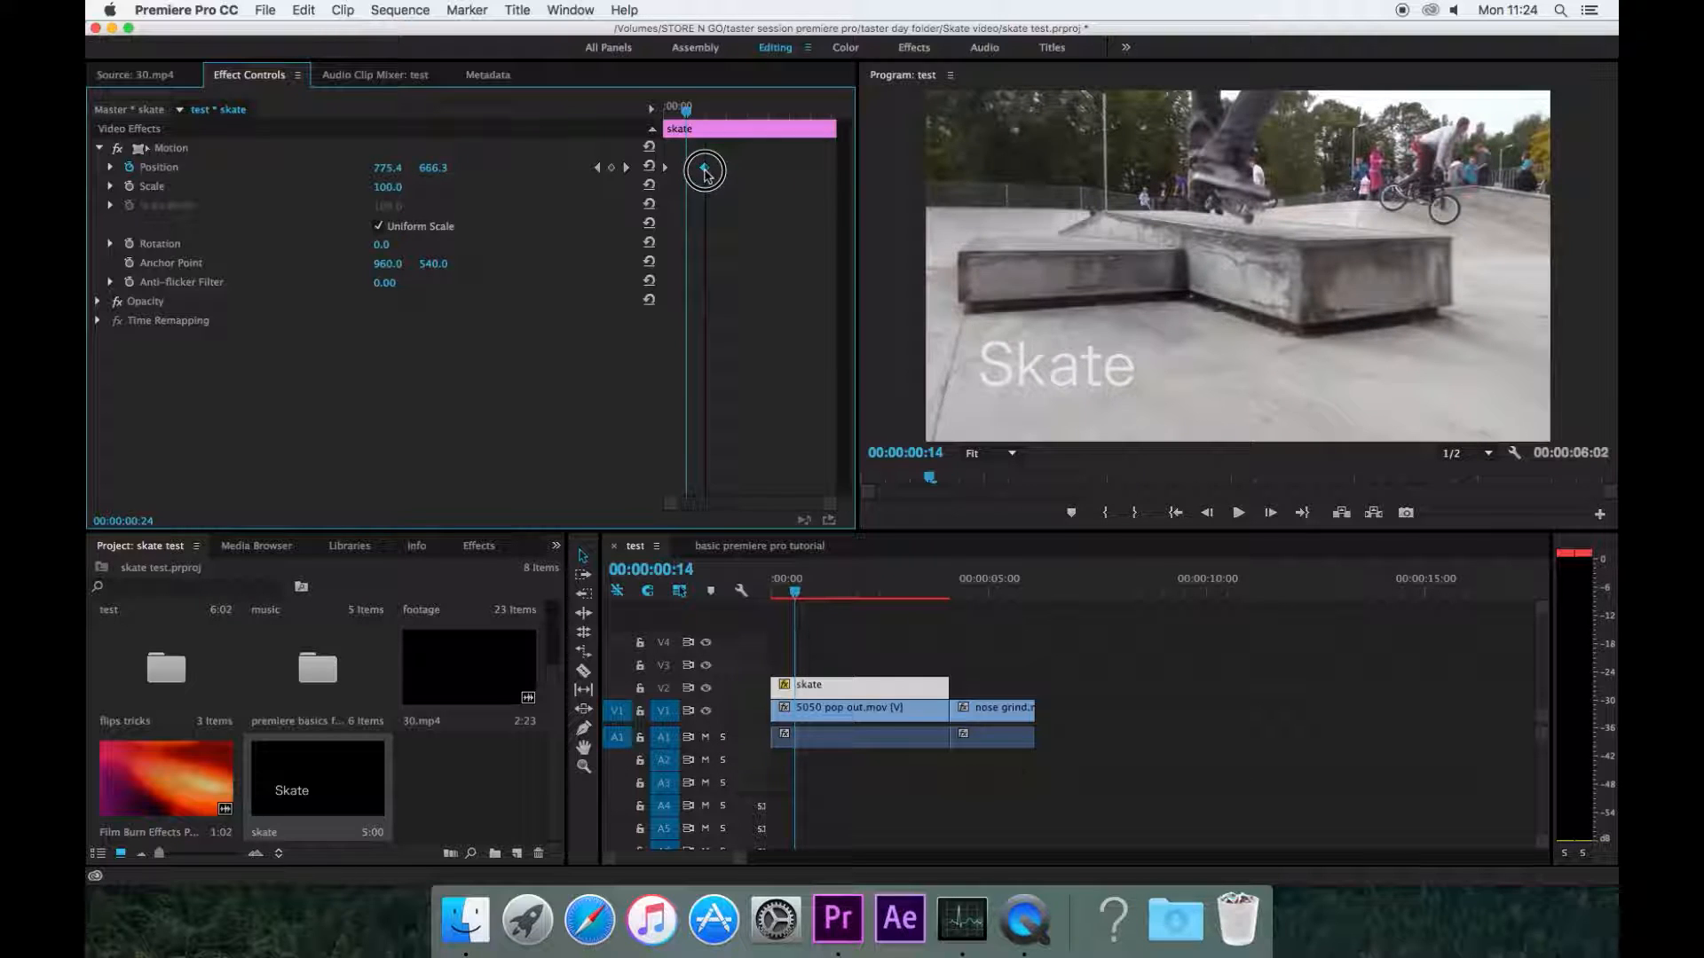
Step: Play back and scrub through the title animation to review it
drag(686, 114, 647, 122)
key(space)
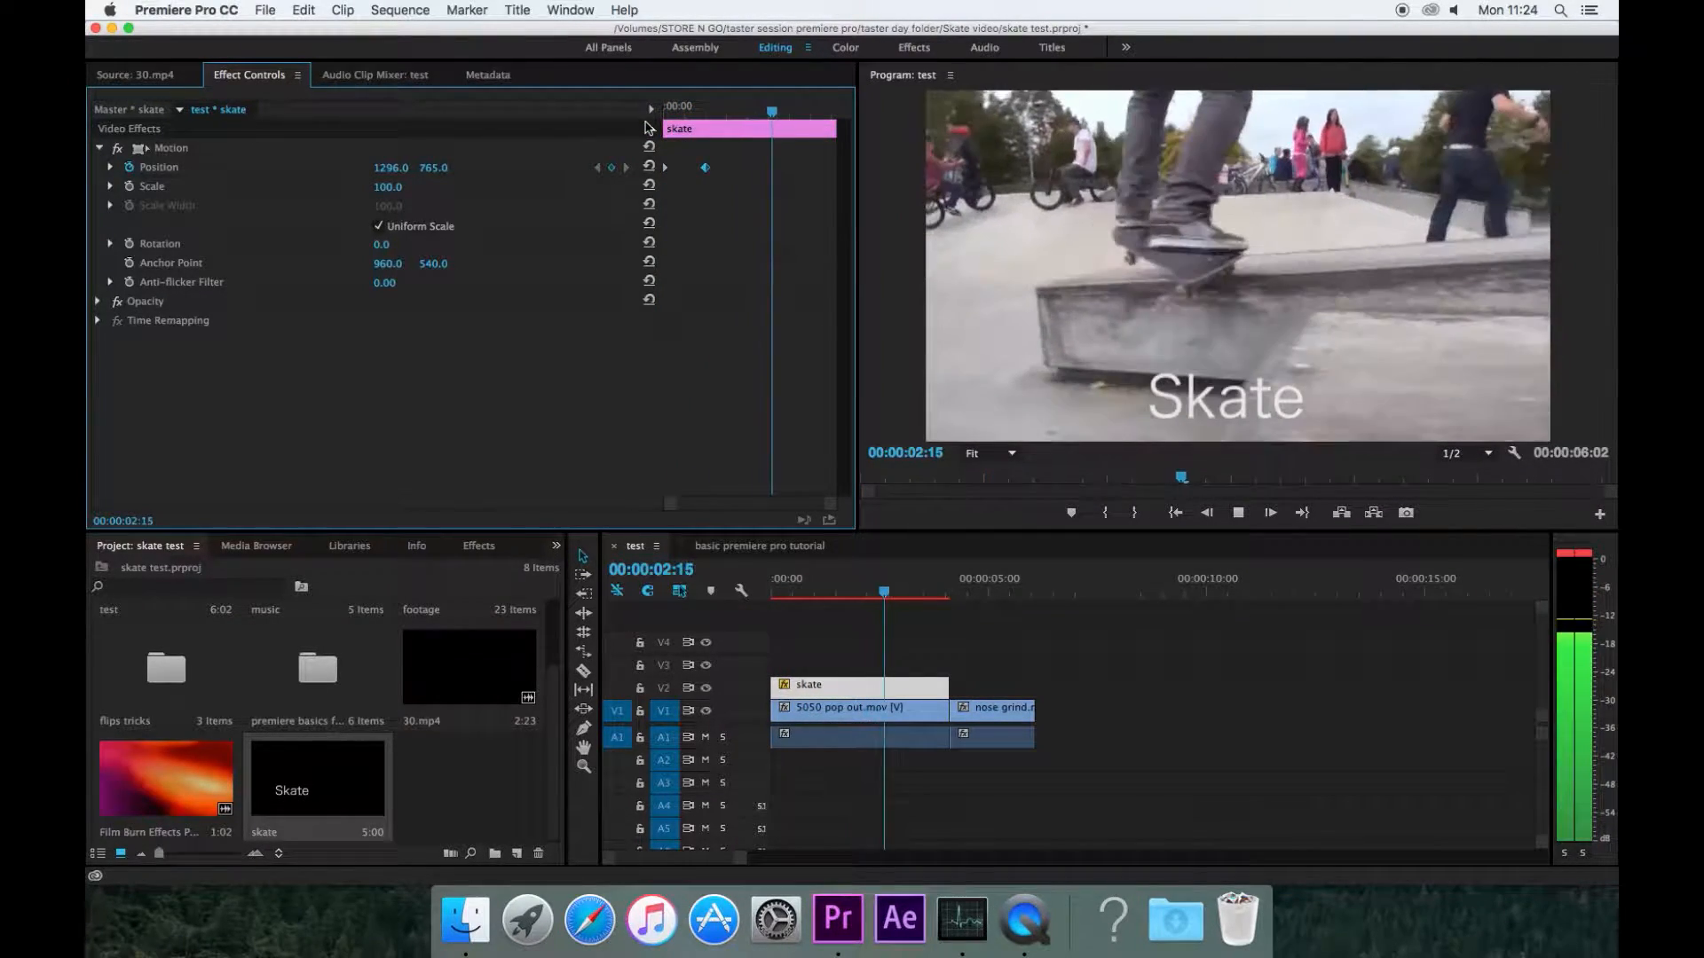
click(870, 118)
drag(701, 124, 794, 130)
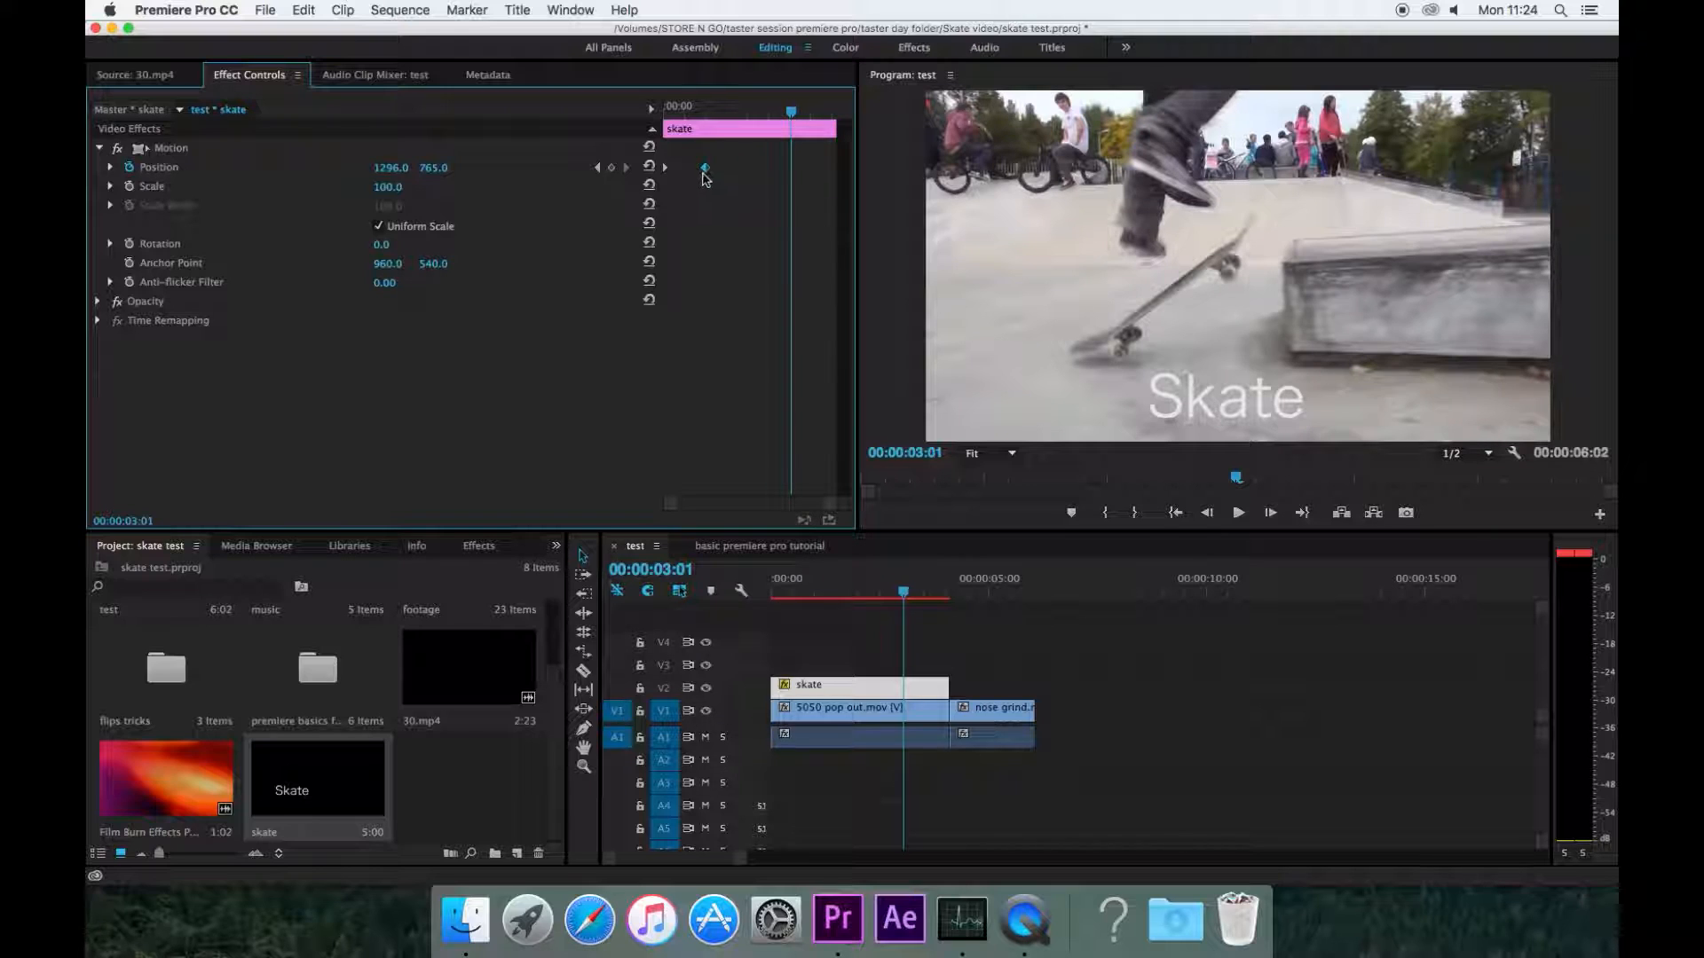
drag(708, 112, 707, 114)
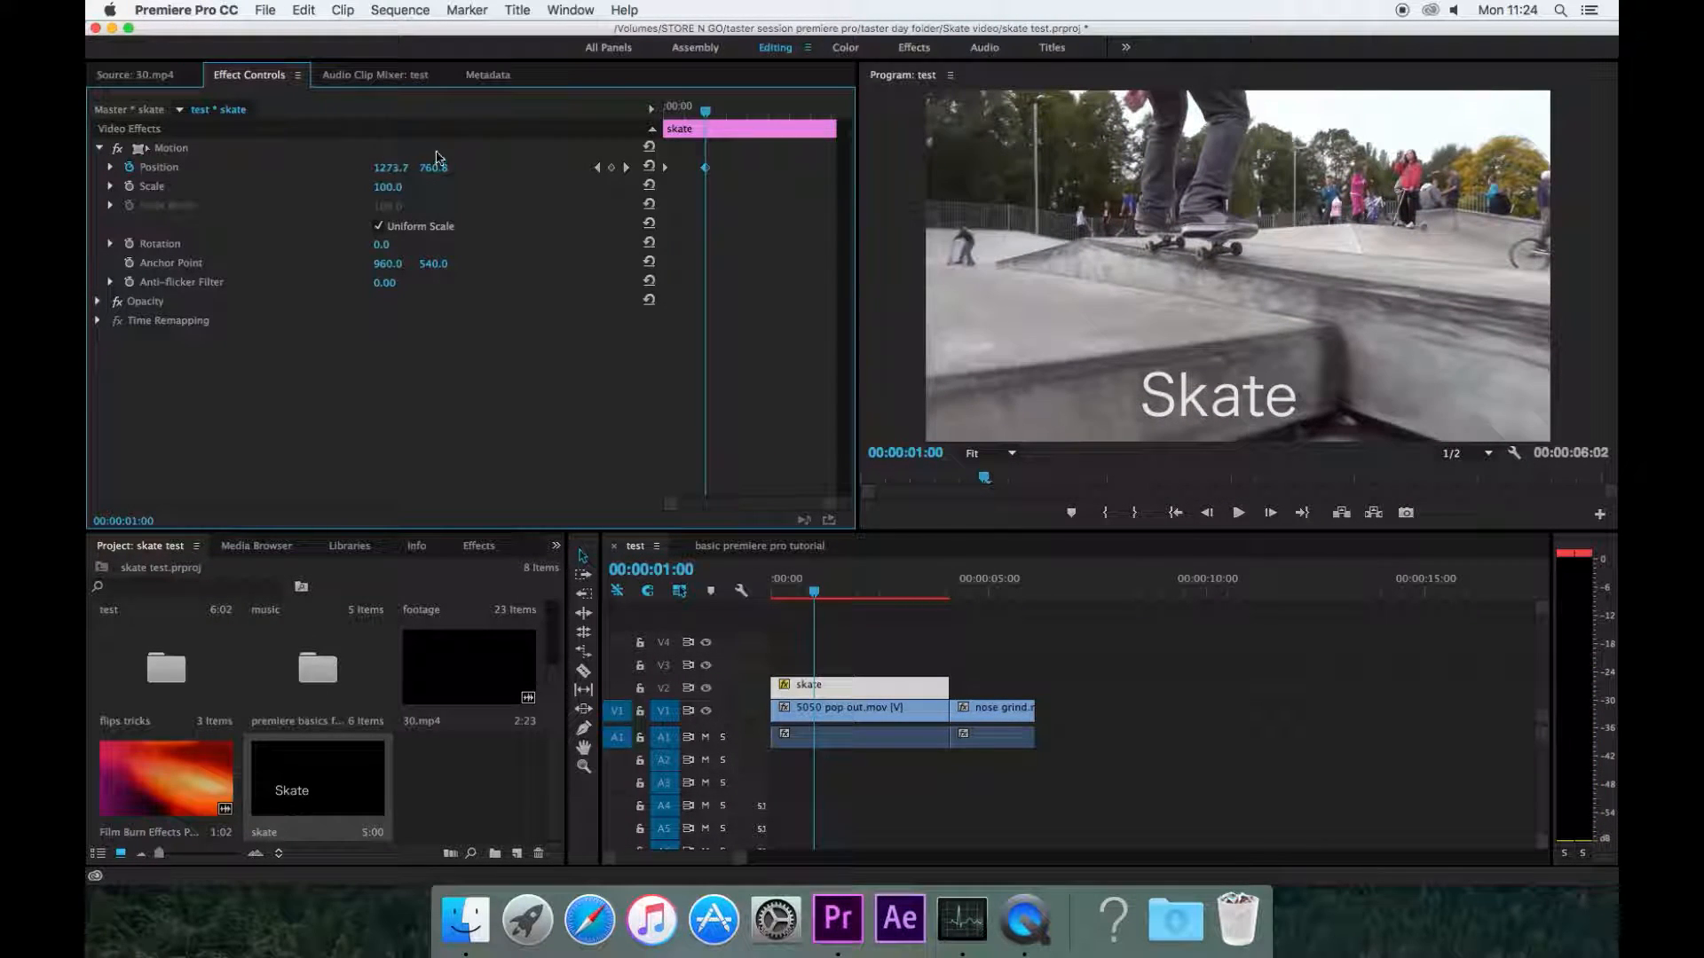
click(410, 148)
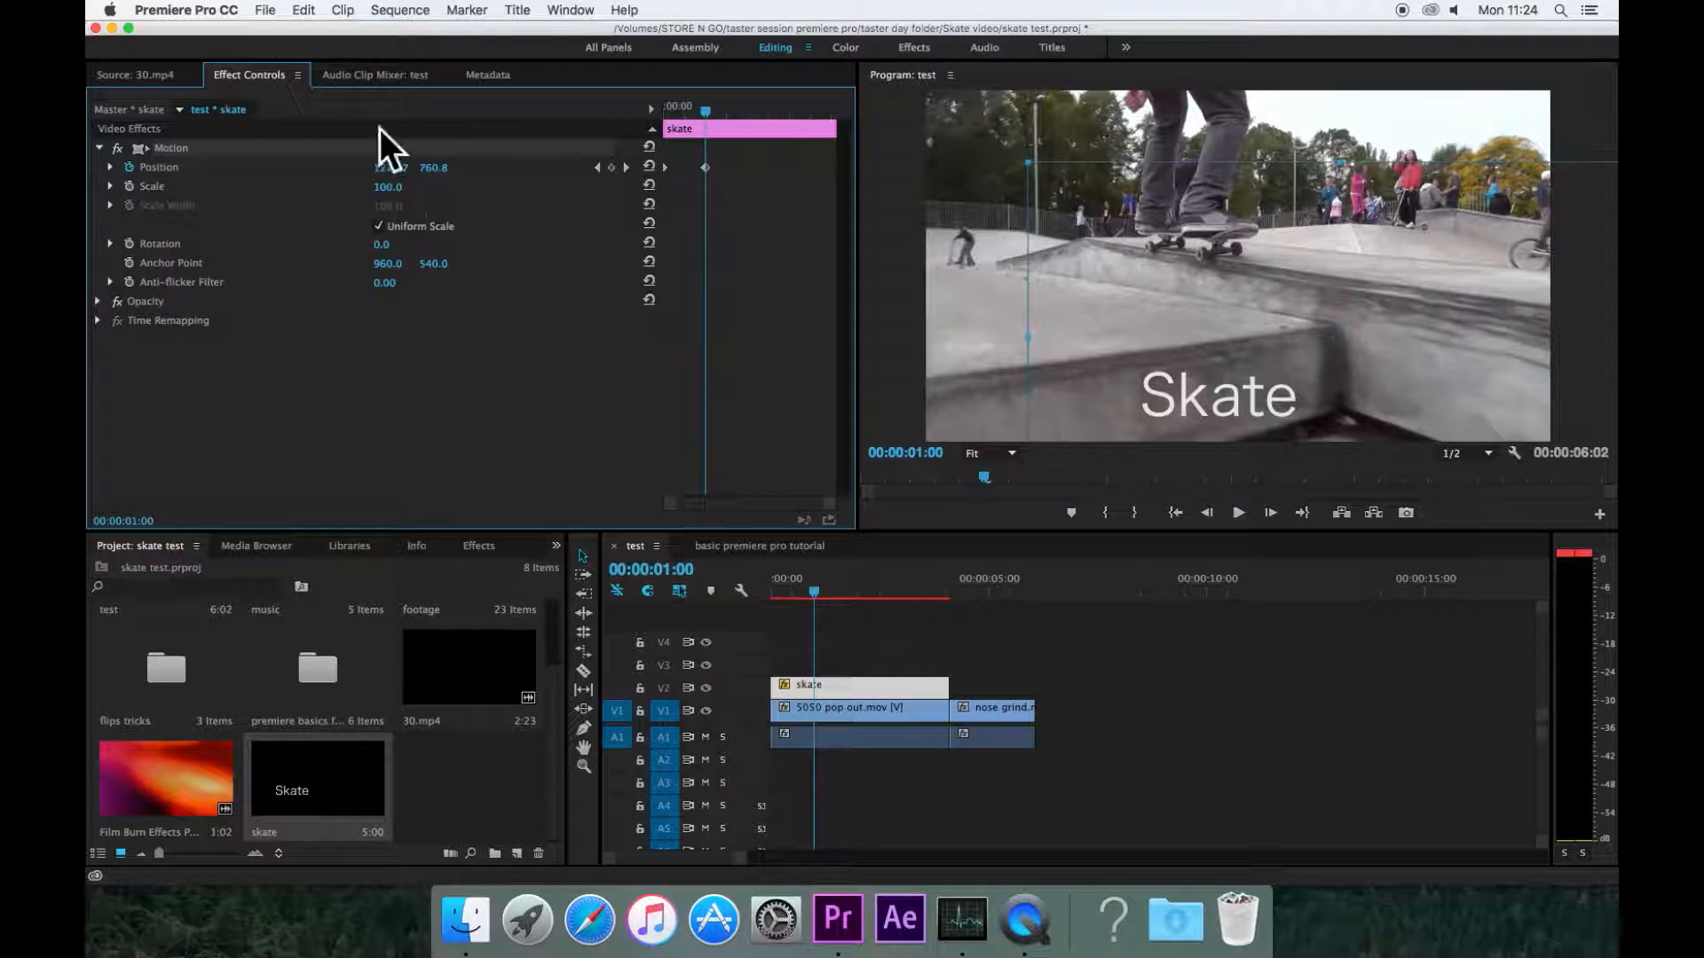
Step: Add a Position keyframe at about 00:00:02:17 holding the title in place
drag(716, 118, 780, 121)
click(612, 168)
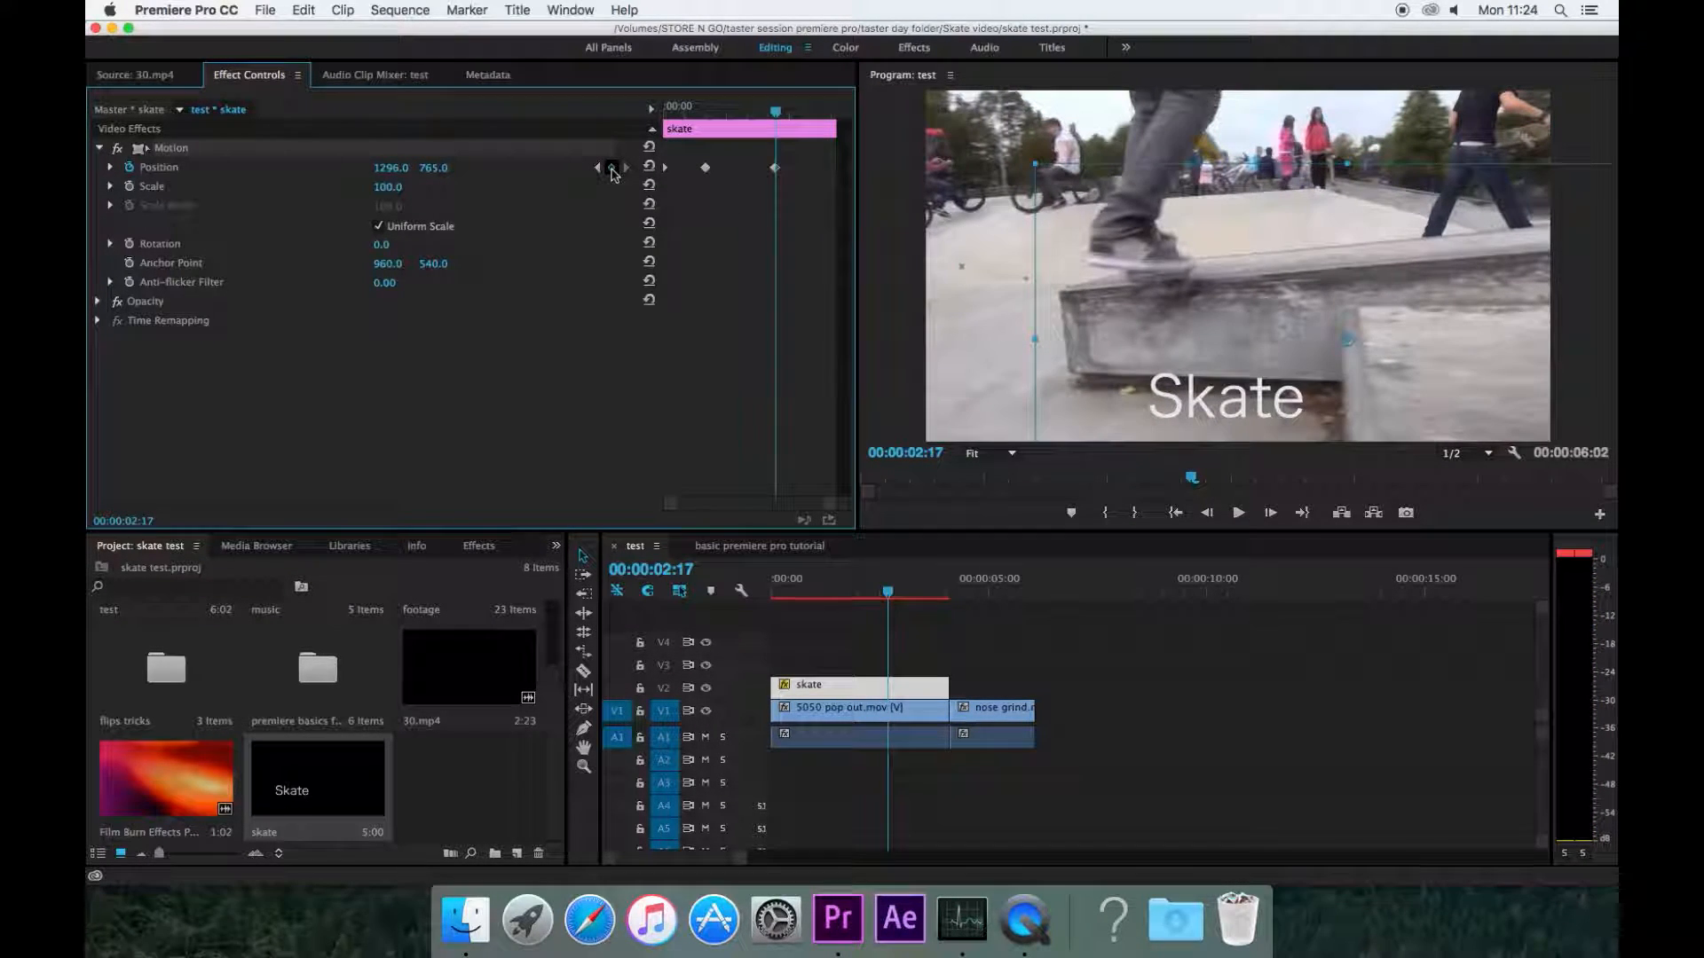
Step: At about 00:00:03:19, set the title's Position to 2618, 448 so it slides off frame
drag(778, 122, 821, 128)
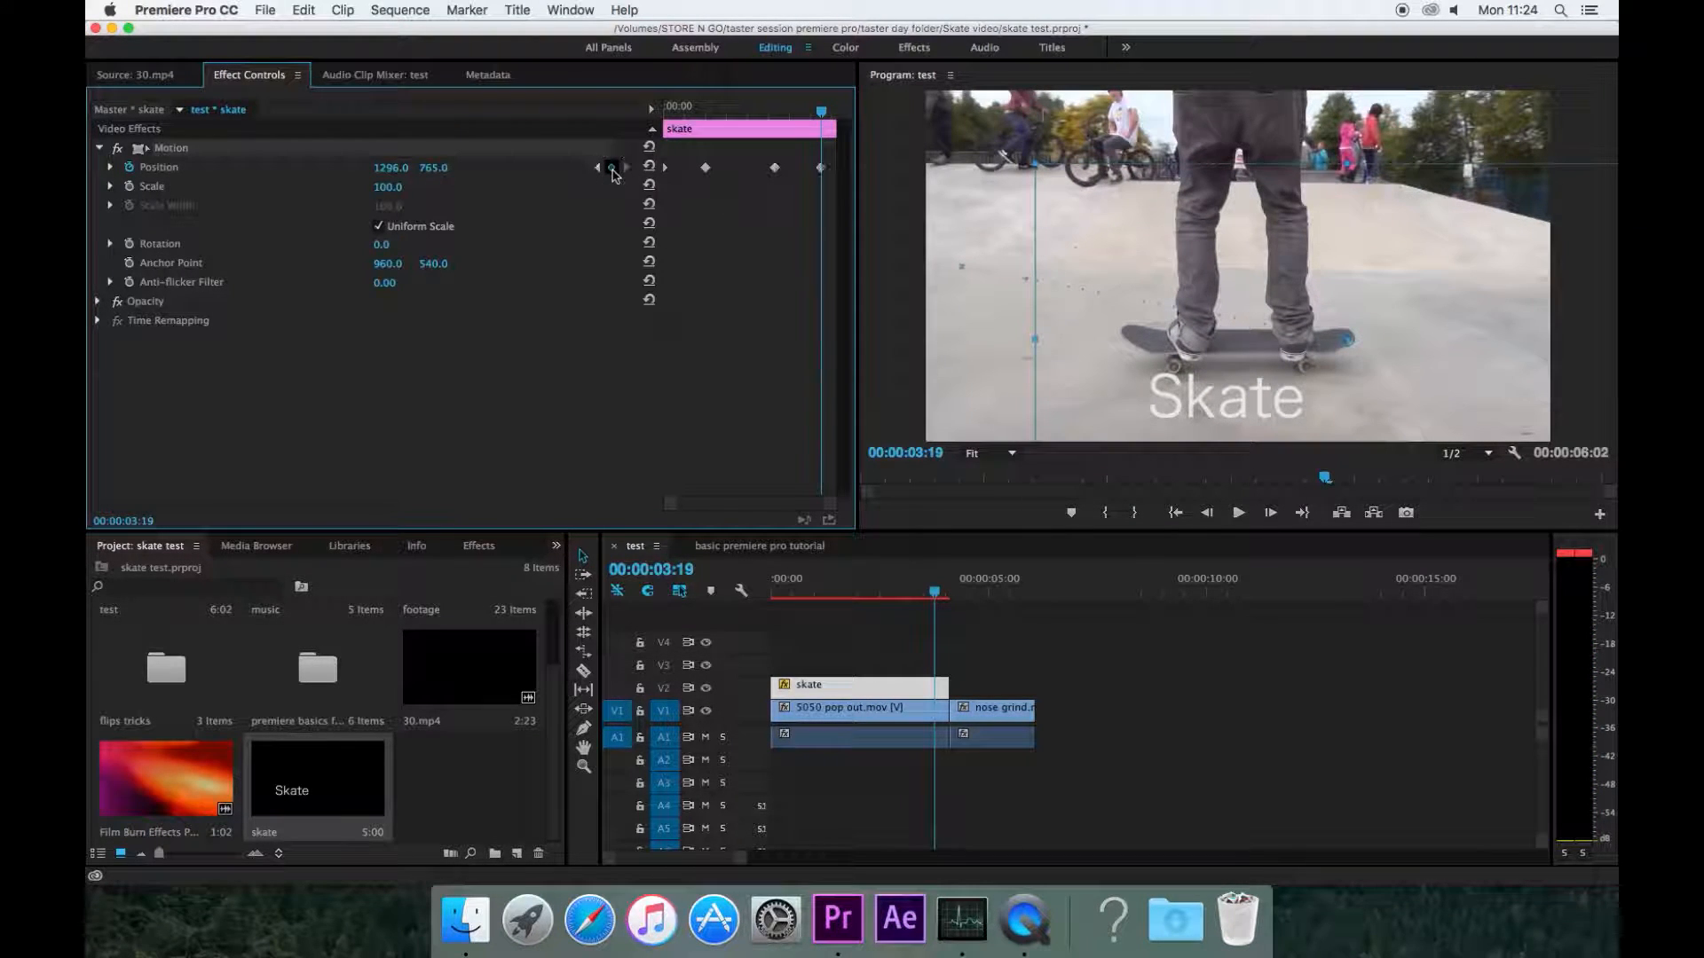
drag(436, 175, 35, 168)
drag(390, 168, 1556, 168)
Step: Play back the title animation from the start and scrub through it
drag(821, 108, 648, 118)
key(space)
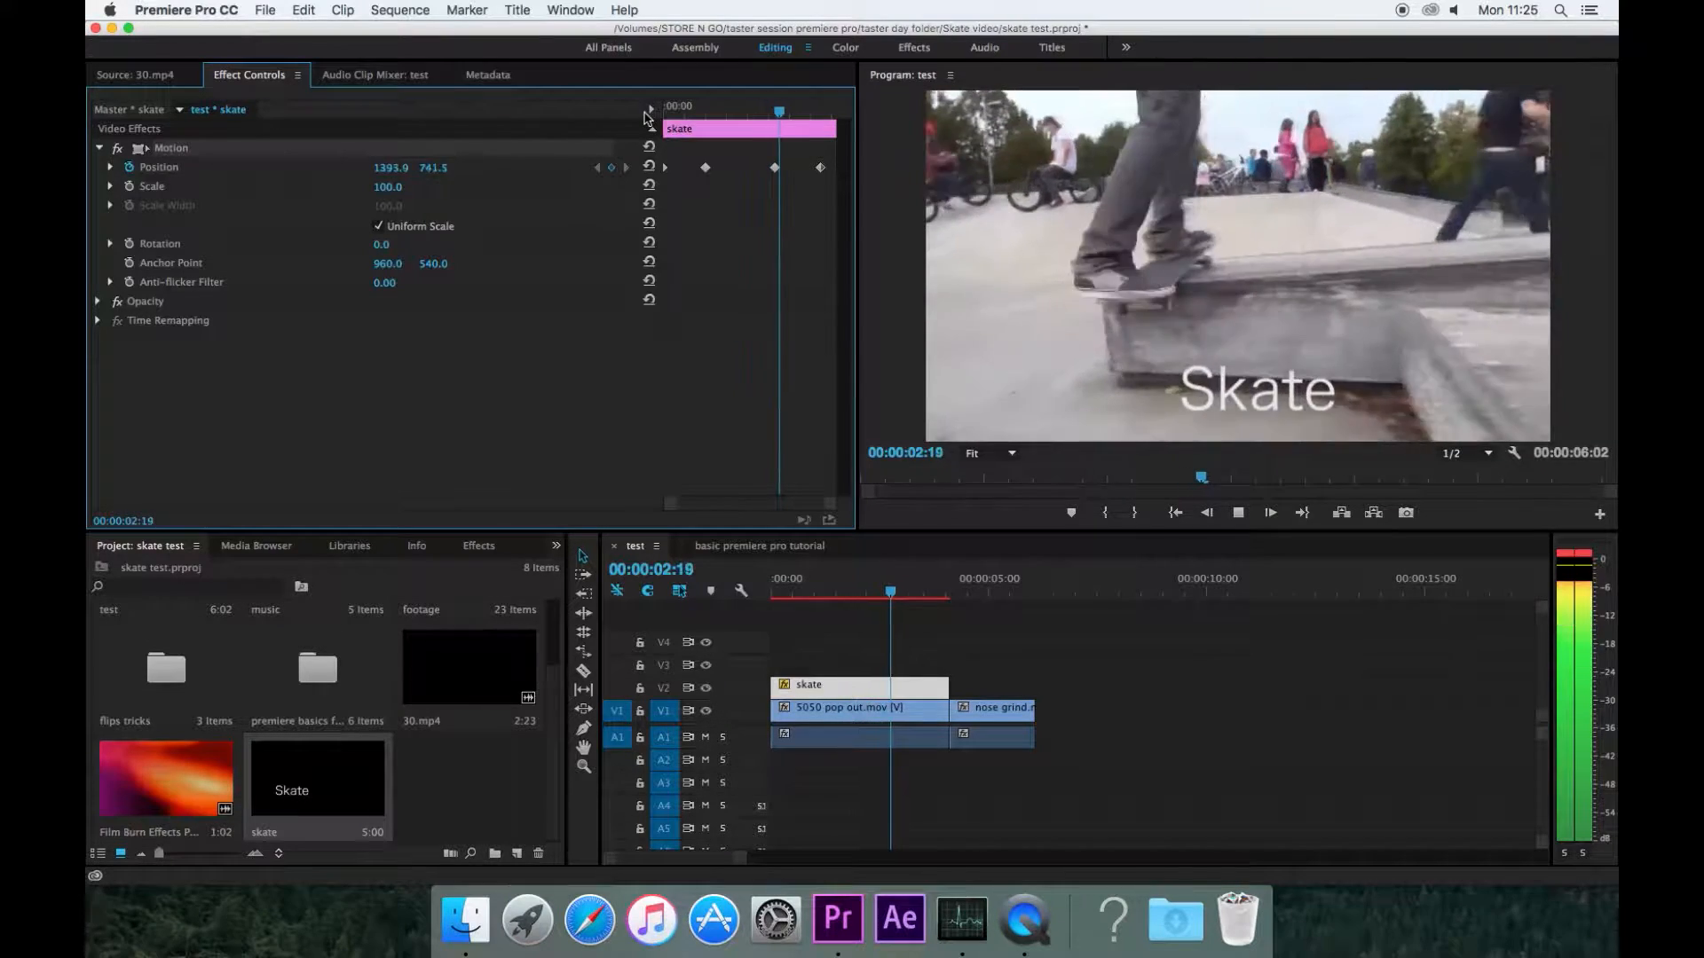
key(space)
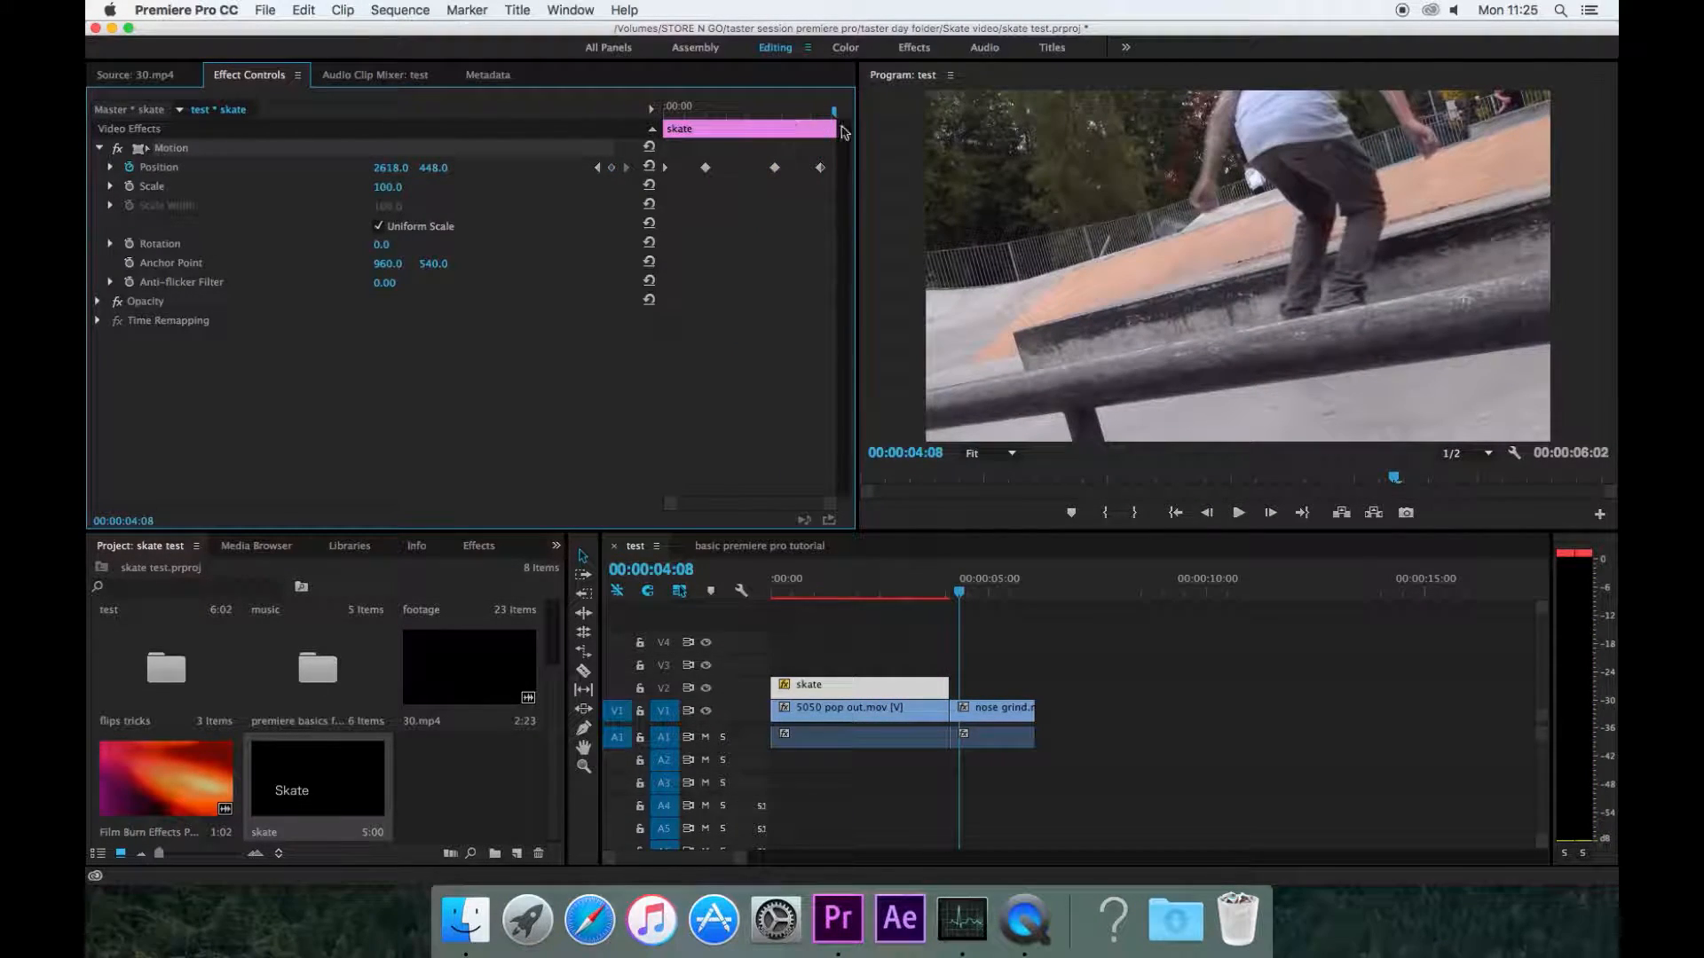
click(836, 113)
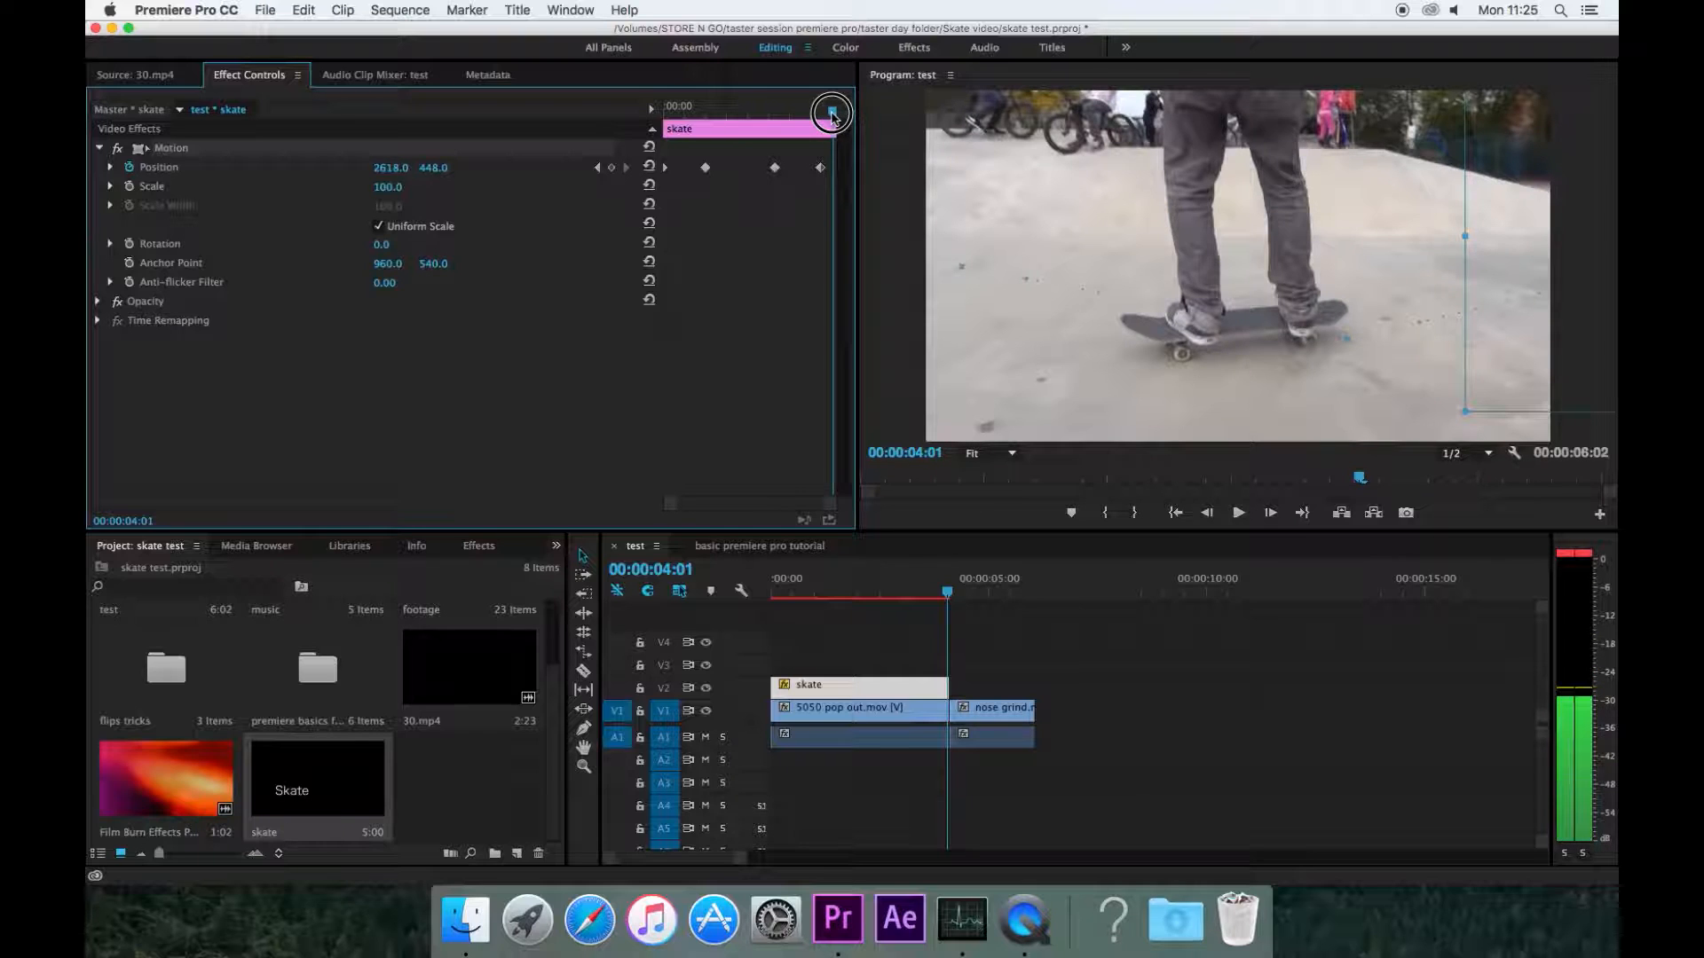
drag(832, 114, 700, 132)
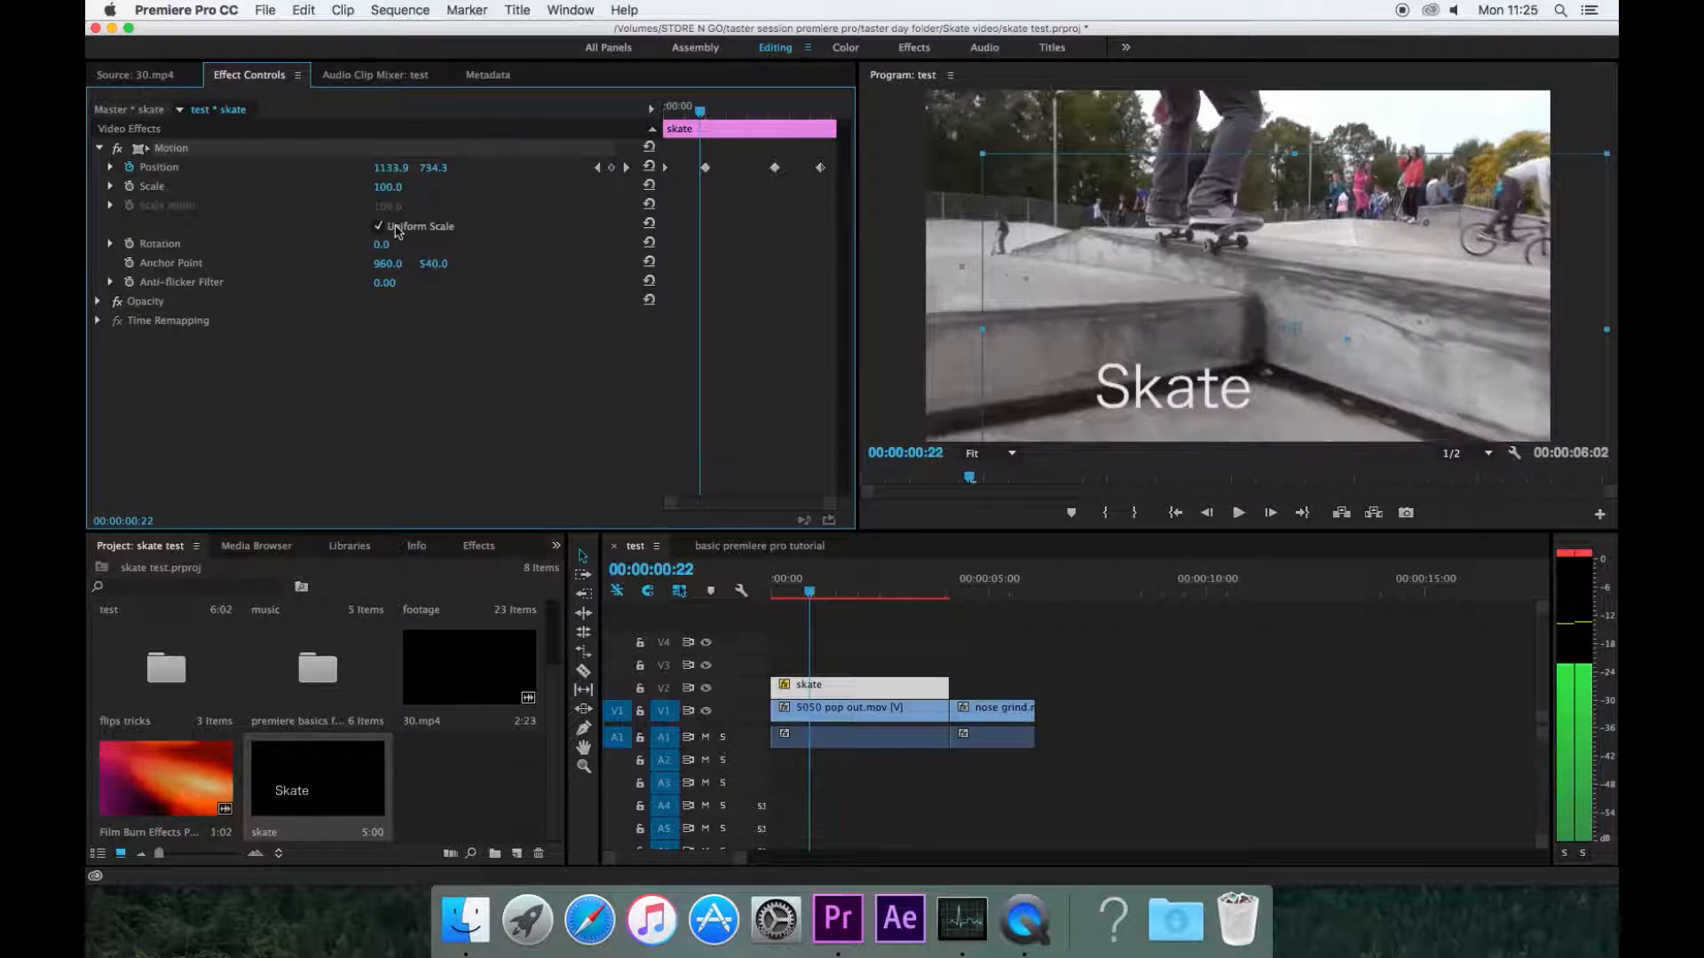
Step: Expand Opacity, add a 100% keyframe at about 22 frames and a 0% keyframe at about 10 frames
click(98, 302)
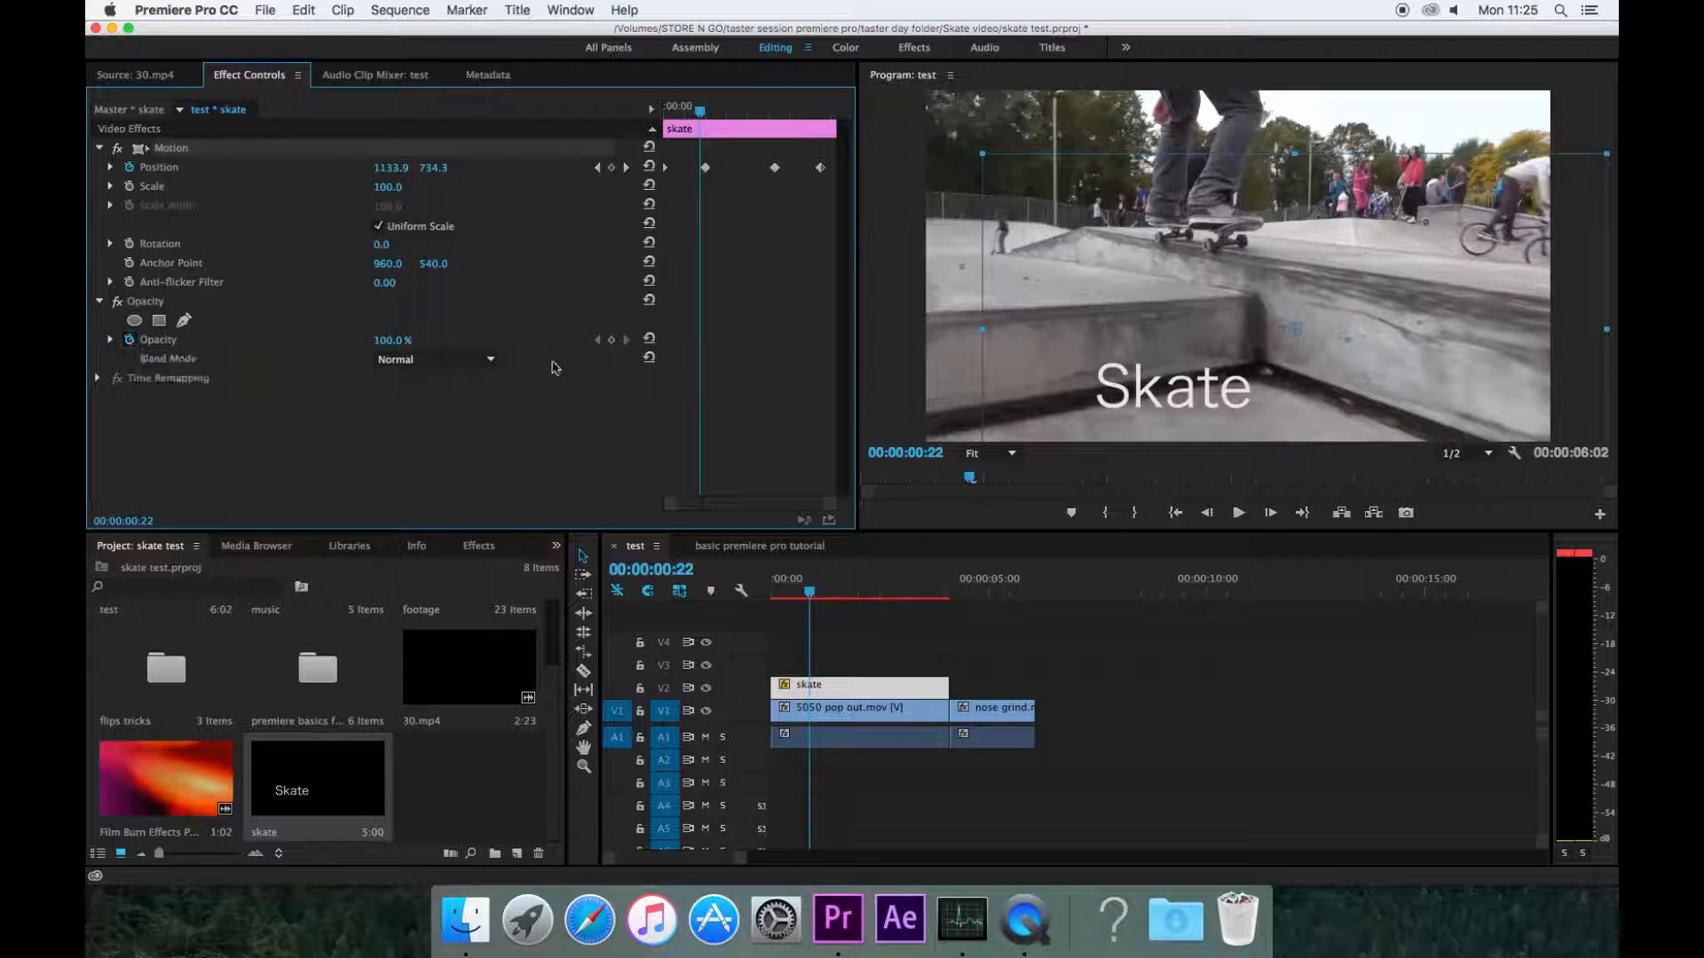
click(610, 342)
drag(699, 110, 680, 110)
click(395, 340)
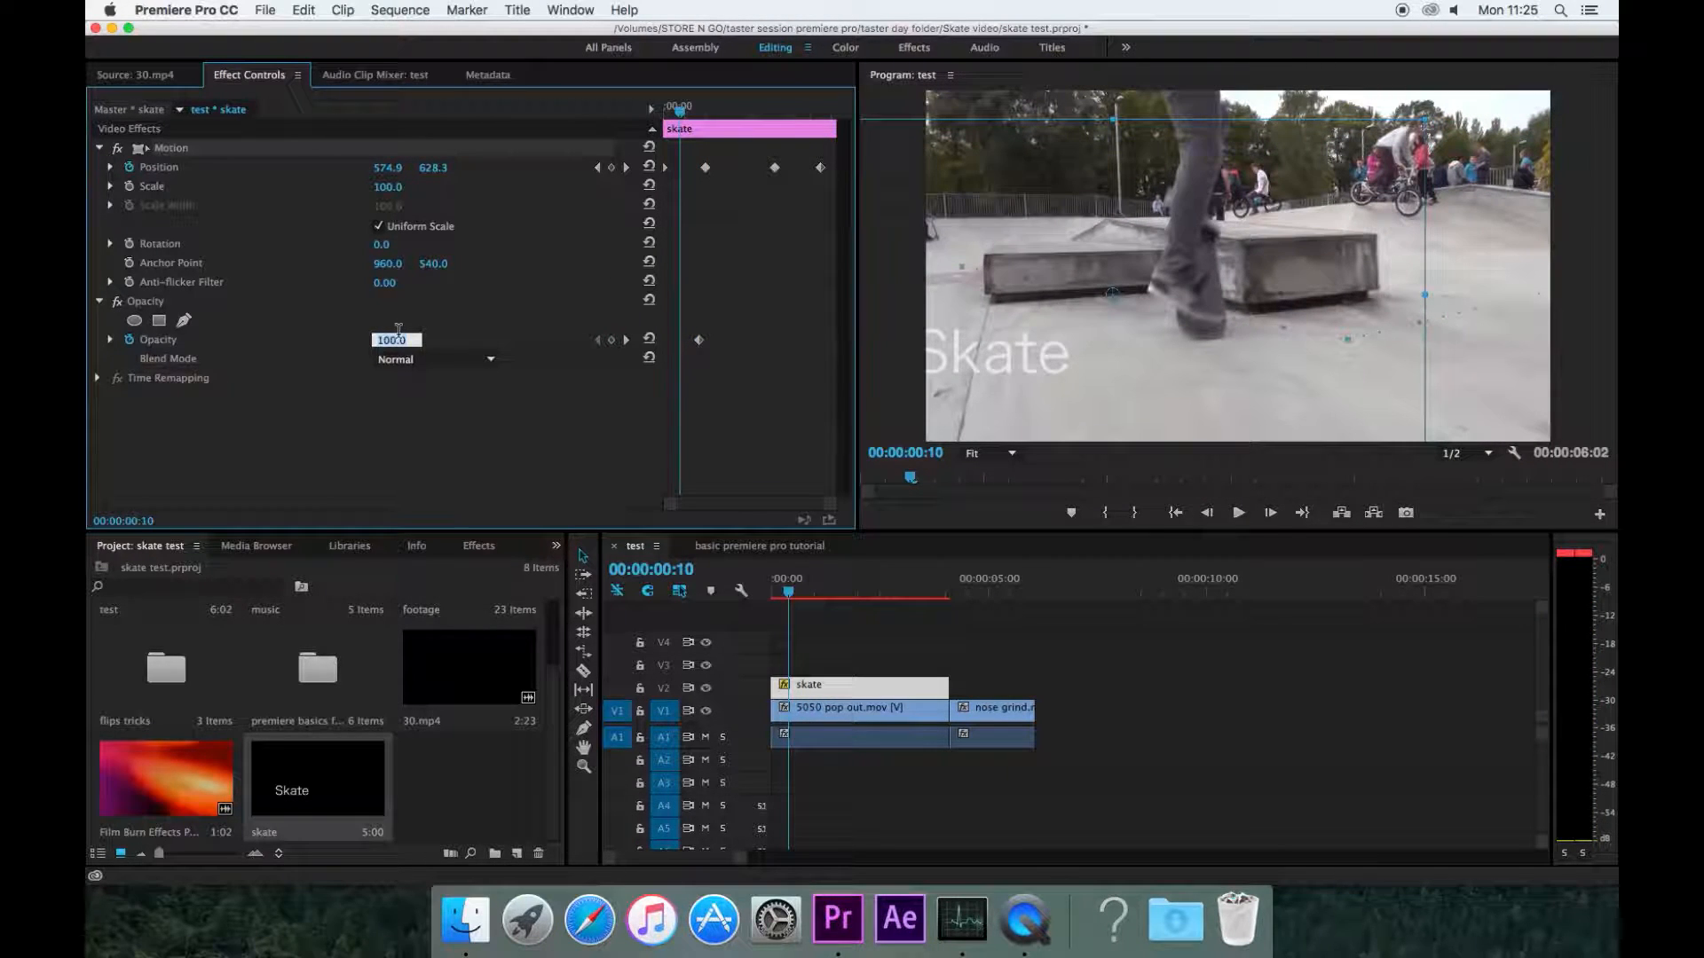
text(0)
key(Return)
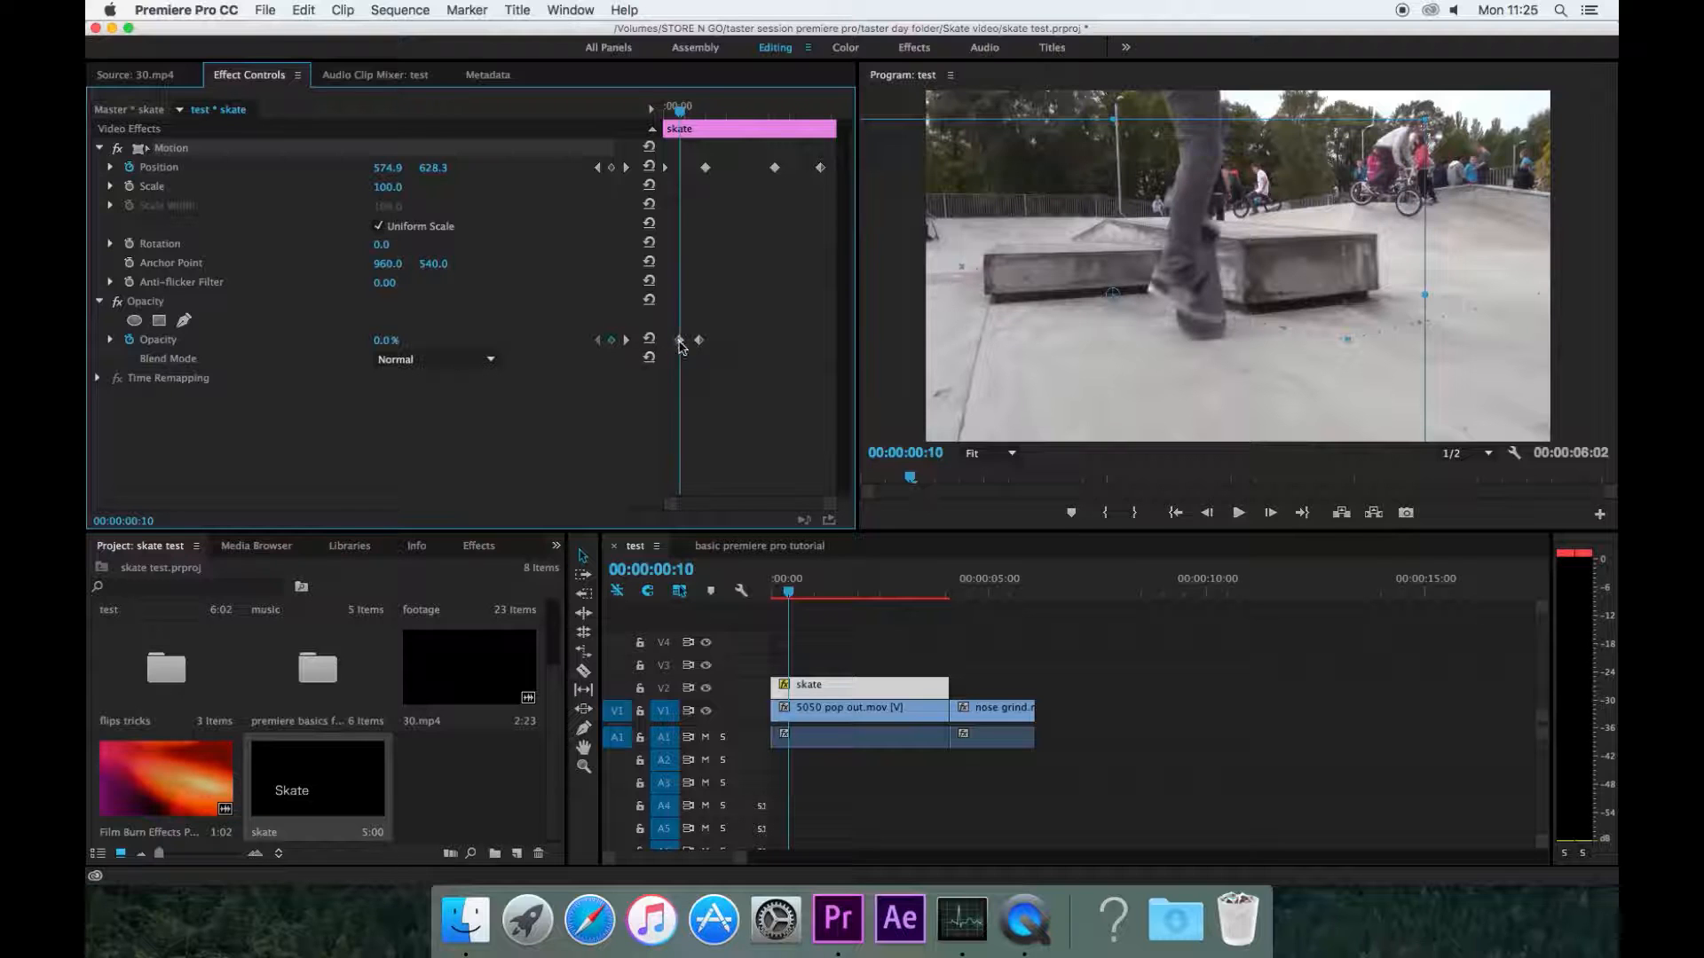
Step: Step through the Opacity and Position keyframes to check their timing
mouse_move(678, 115)
mouse_down()
mouse_move(709, 129)
mouse_move(695, 115)
mouse_up()
click(626, 341)
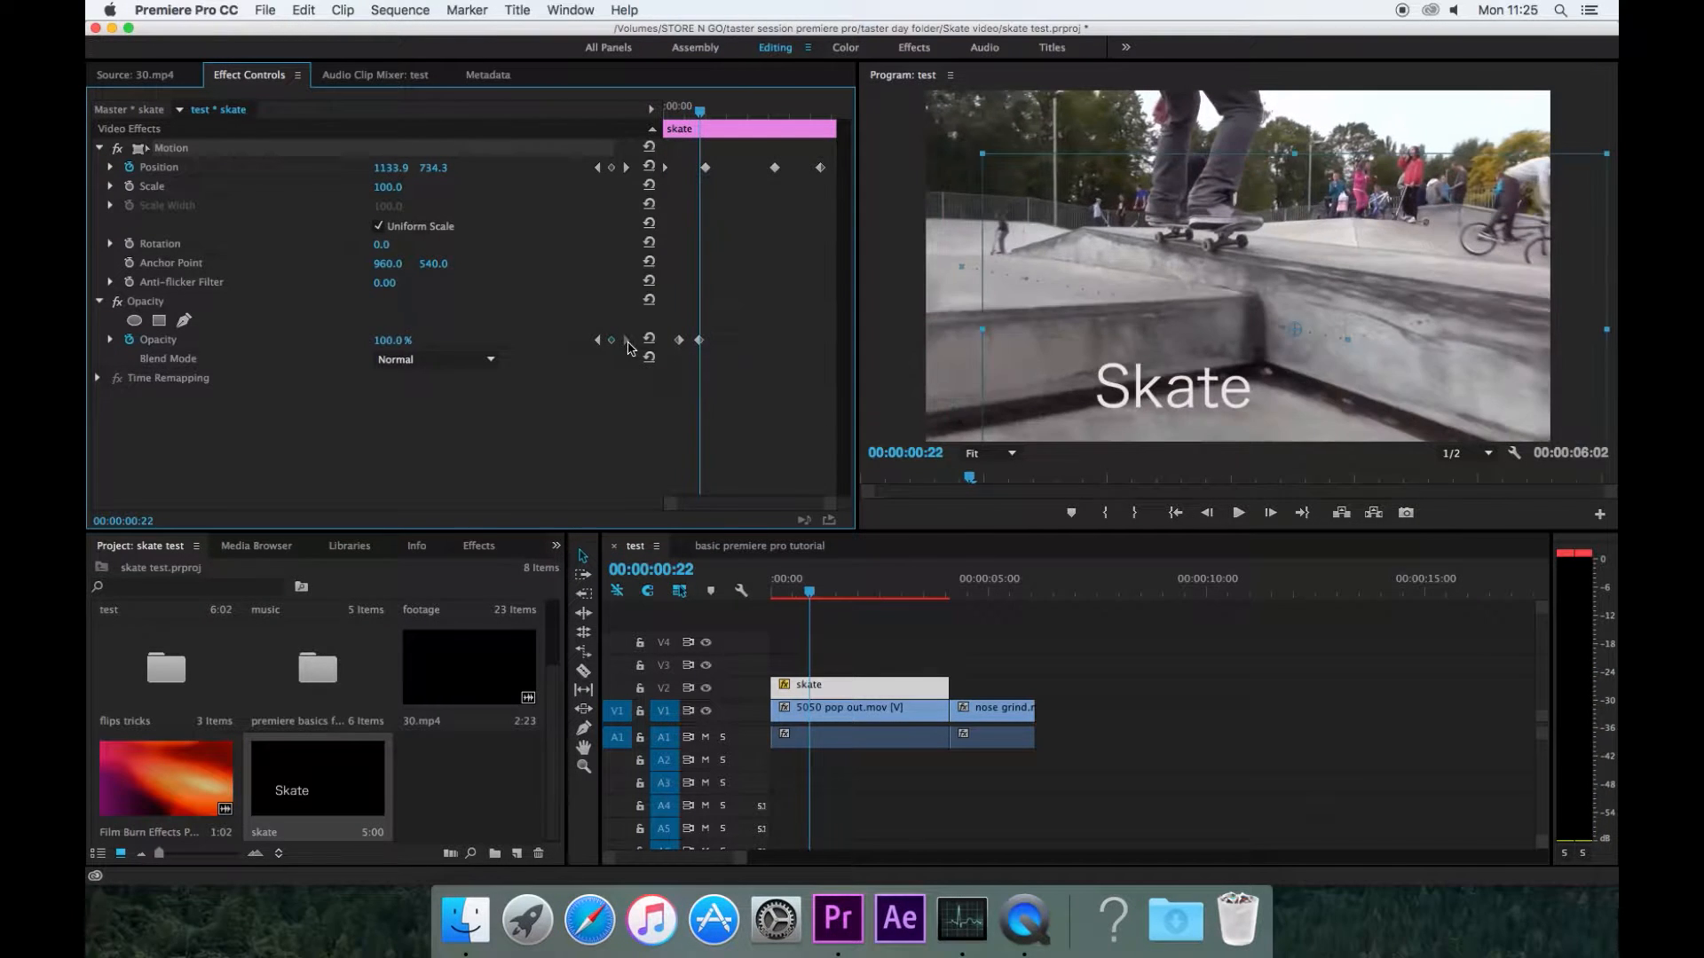
click(598, 341)
click(627, 341)
click(597, 167)
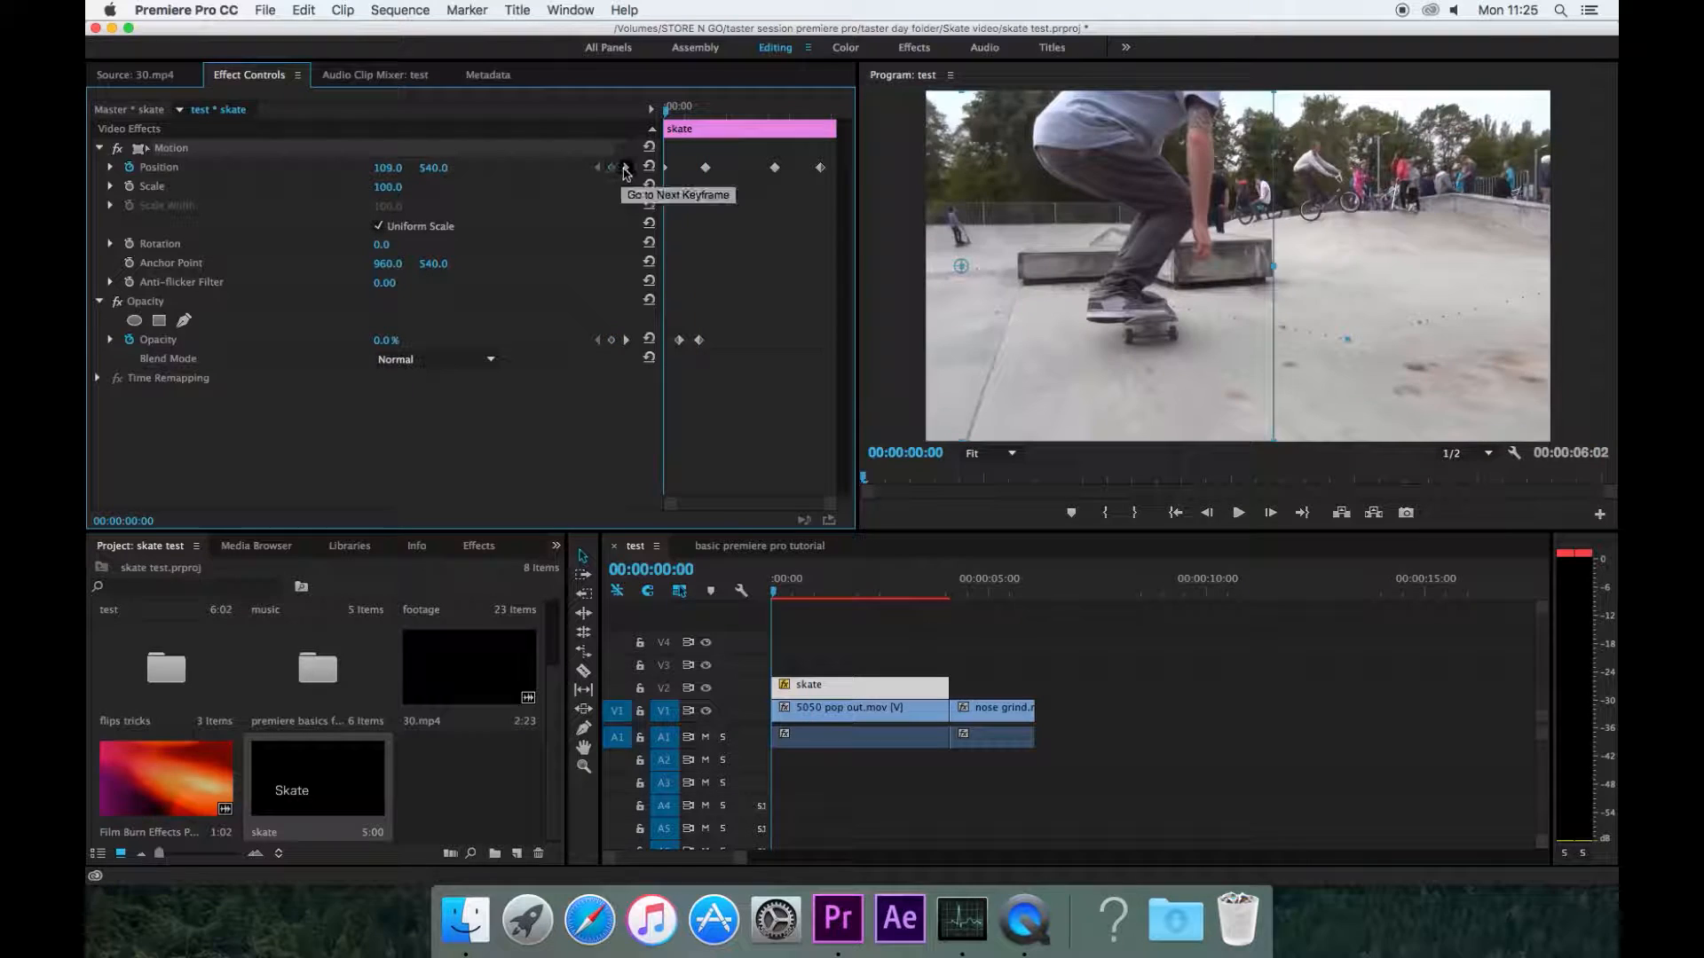
click(626, 166)
Step: At about 00:00:01:07 set the title's Opacity to 10% and drag that keyframe back to about 22 frames
mouse_move(707, 108)
mouse_down()
mouse_move(589, 125)
mouse_move(717, 131)
mouse_up()
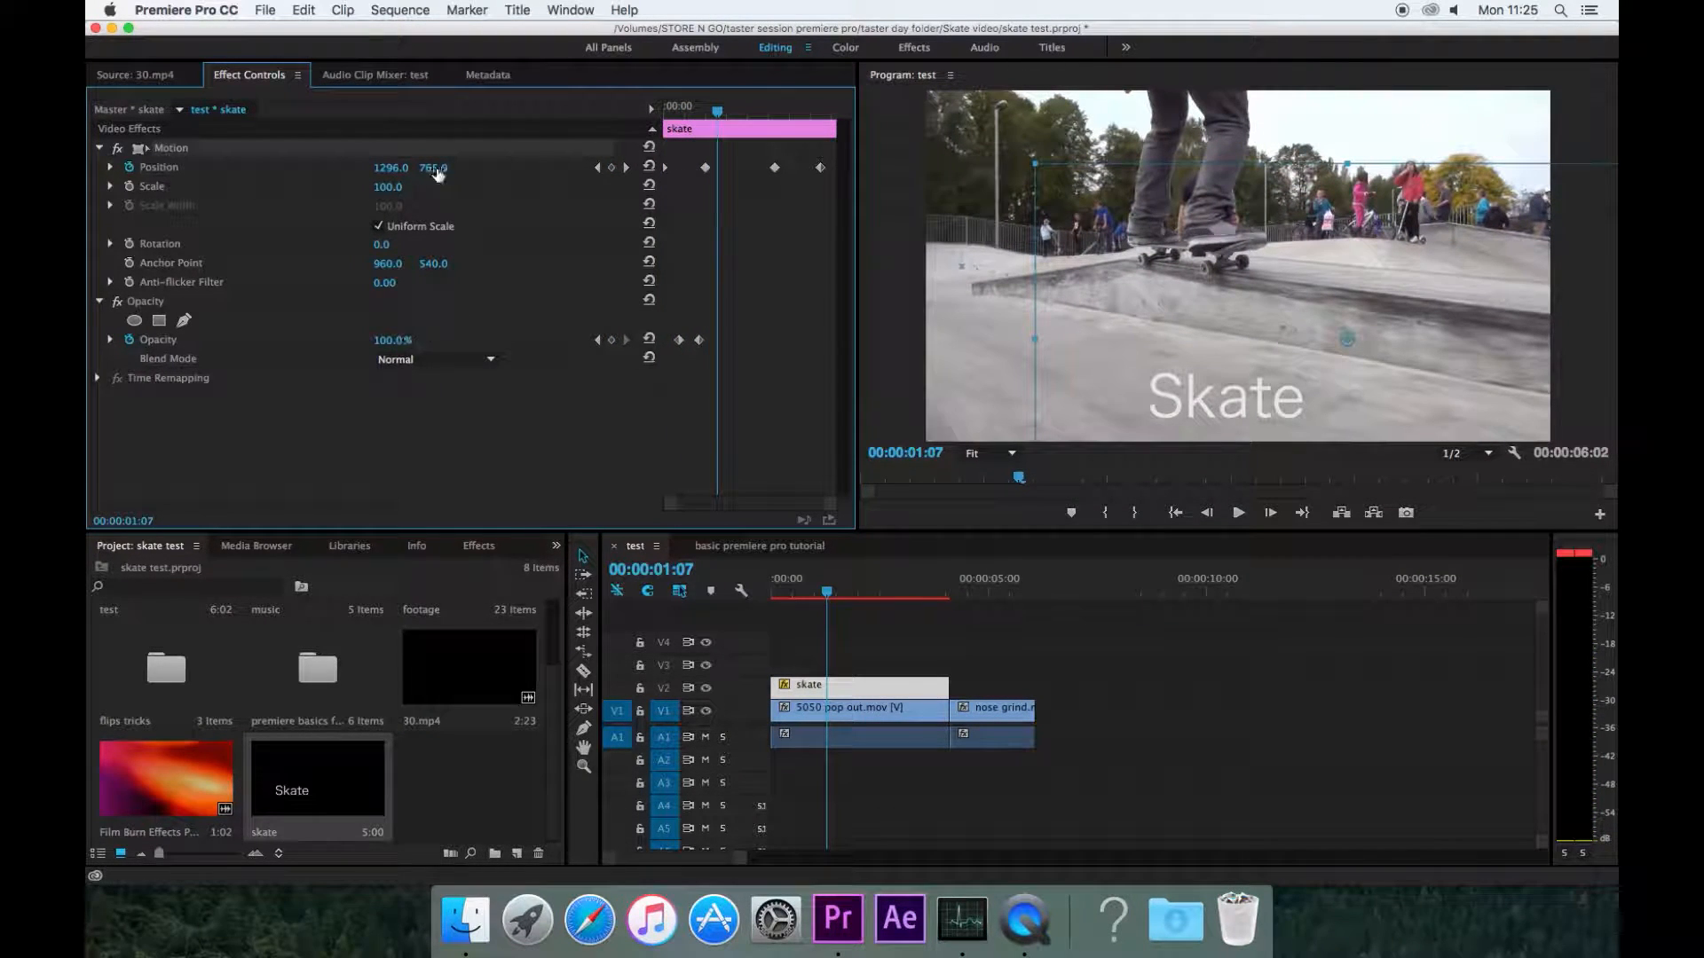
drag(395, 341, 315, 341)
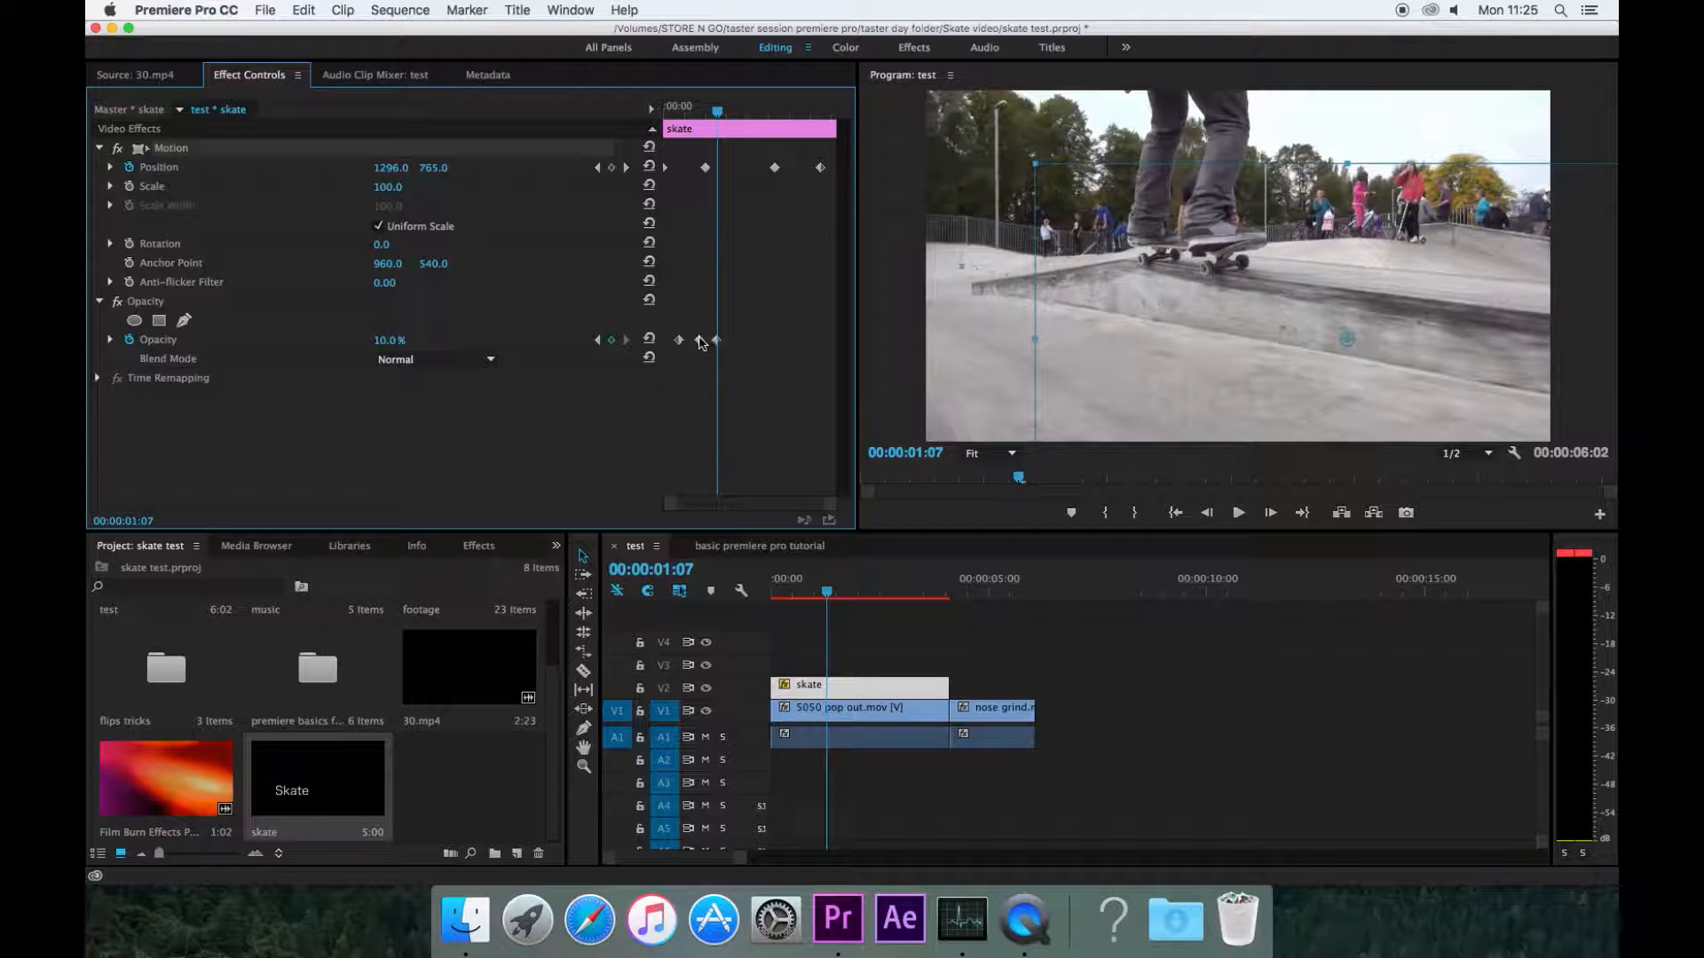
drag(718, 341, 699, 344)
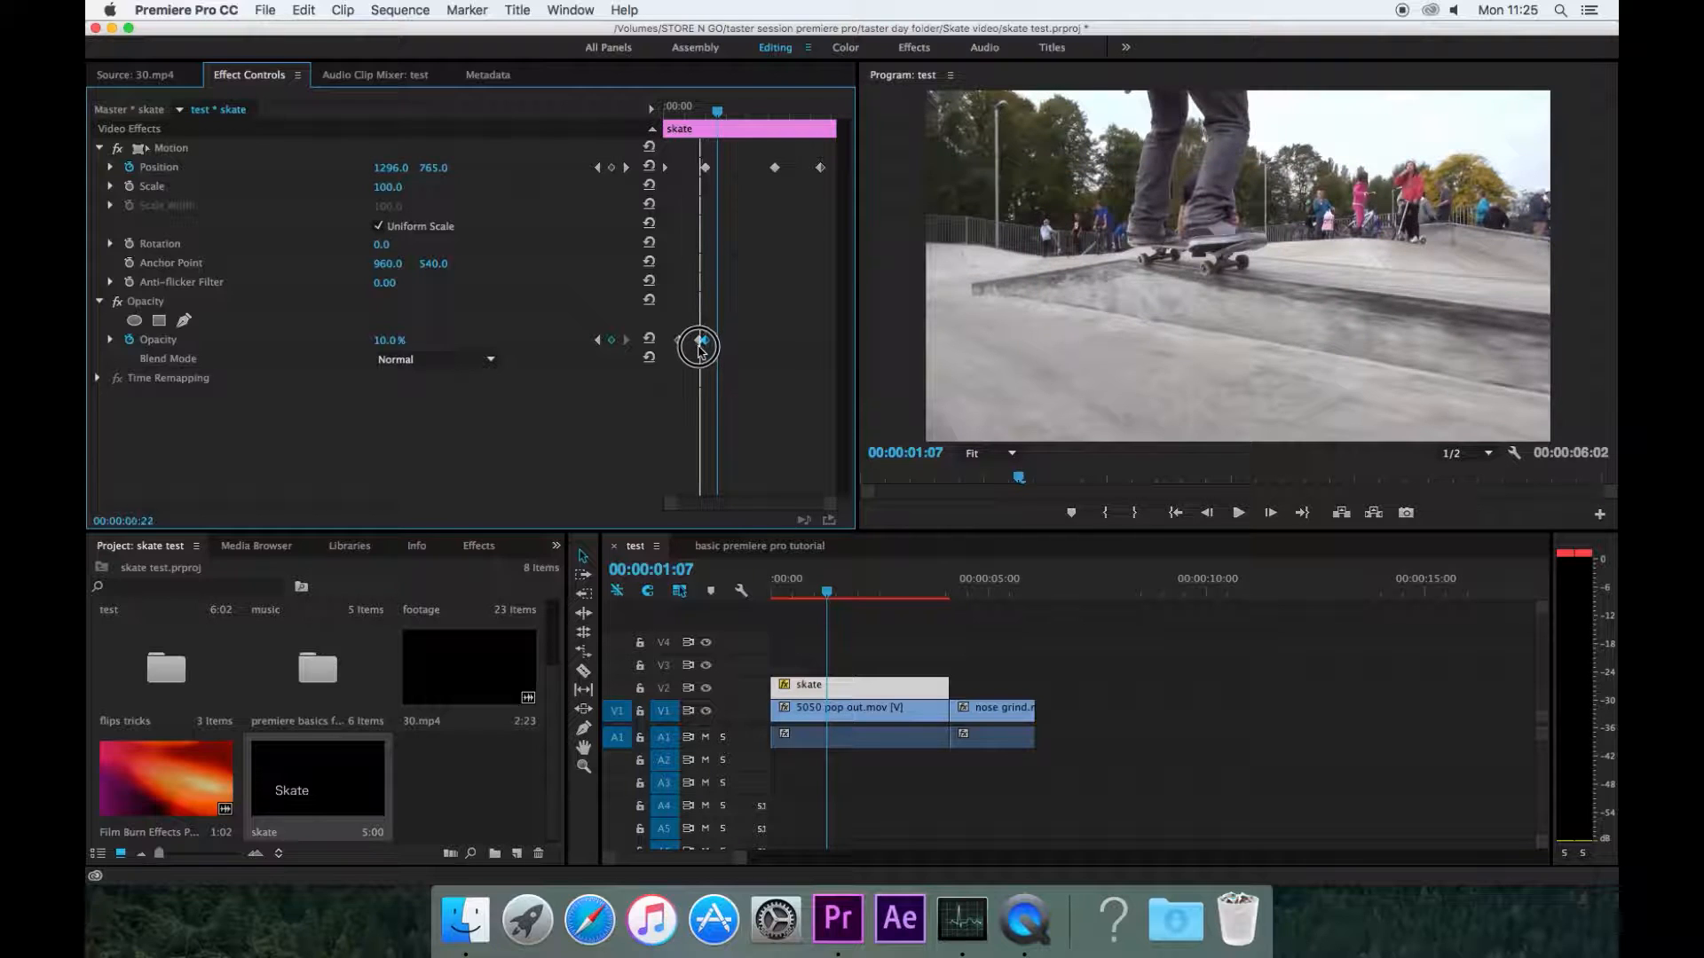
Step: Scrub back near the start of the title and play back its fade-in
drag(717, 112, 696, 114)
key(space)
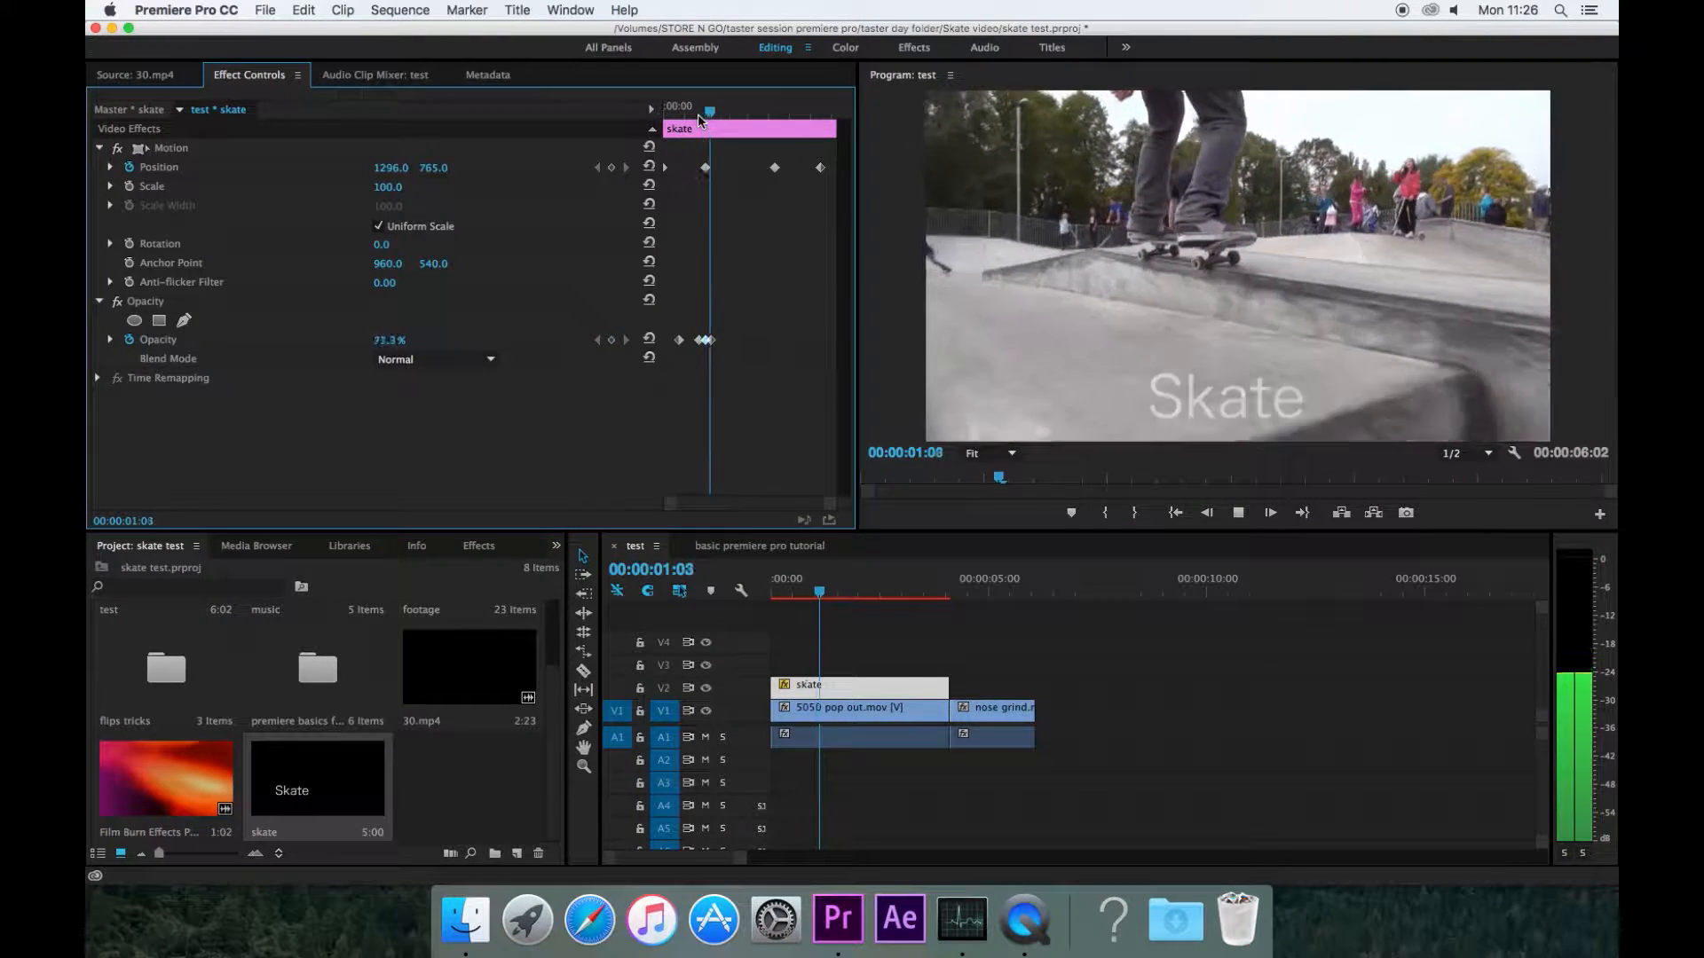
key(space)
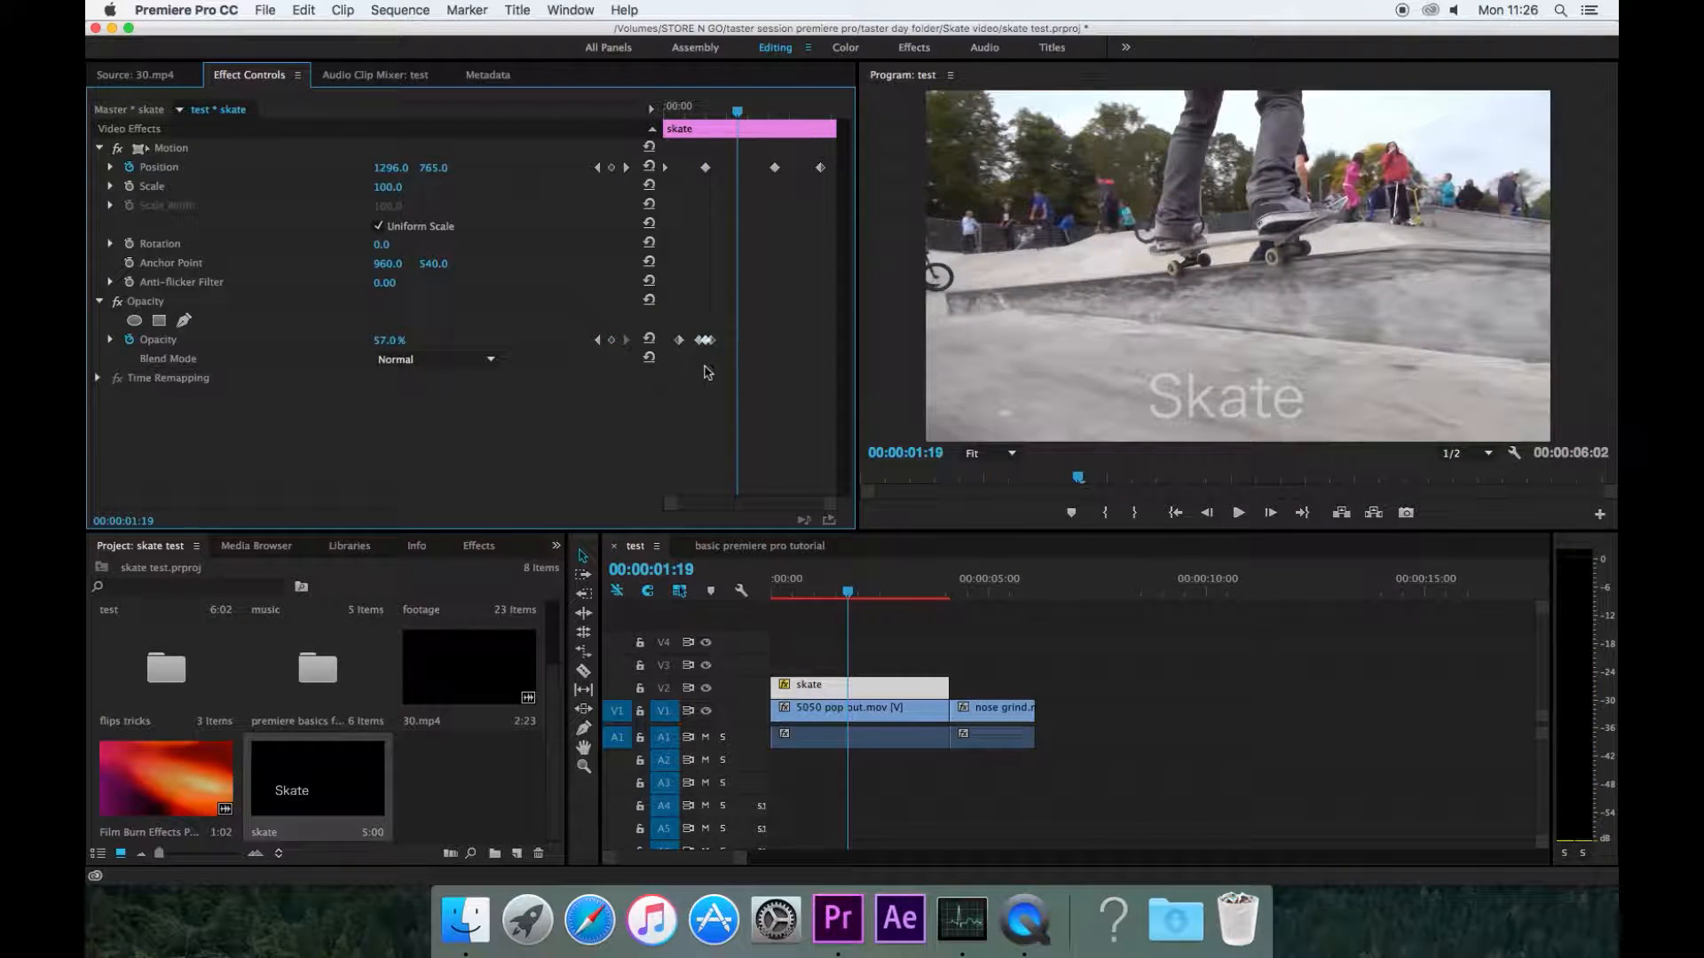
Step: Step back through the Opacity keyframes and remove the extra one at about 00:00:01:01
click(597, 341)
click(610, 341)
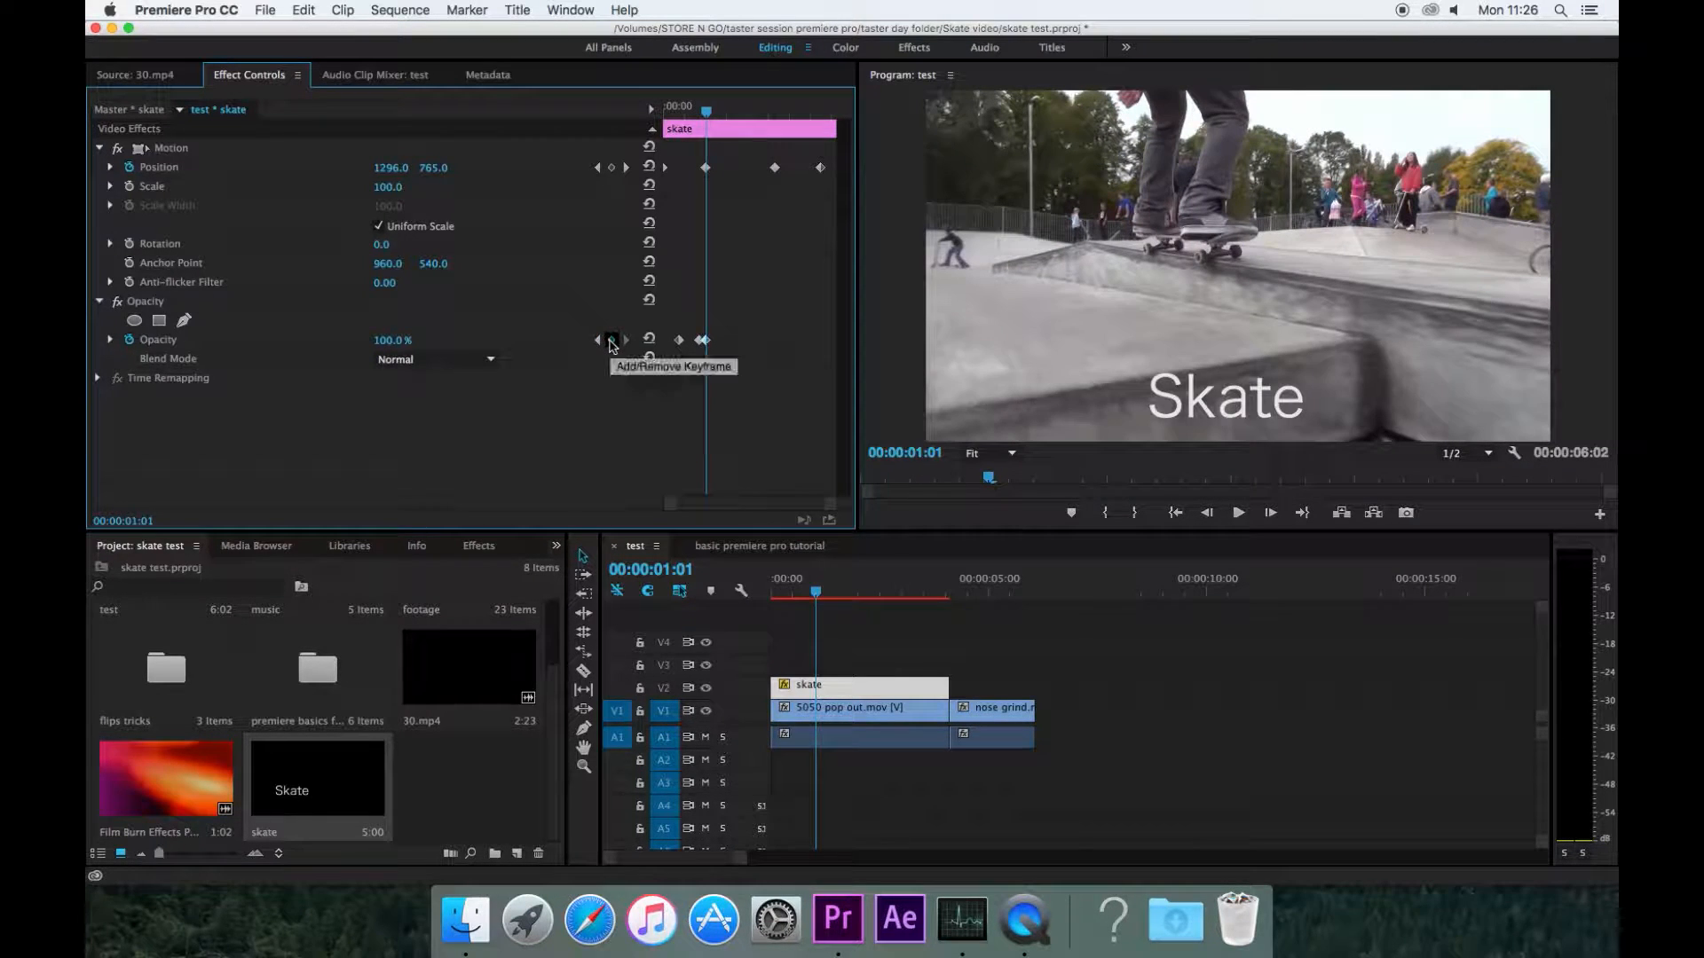
click(598, 341)
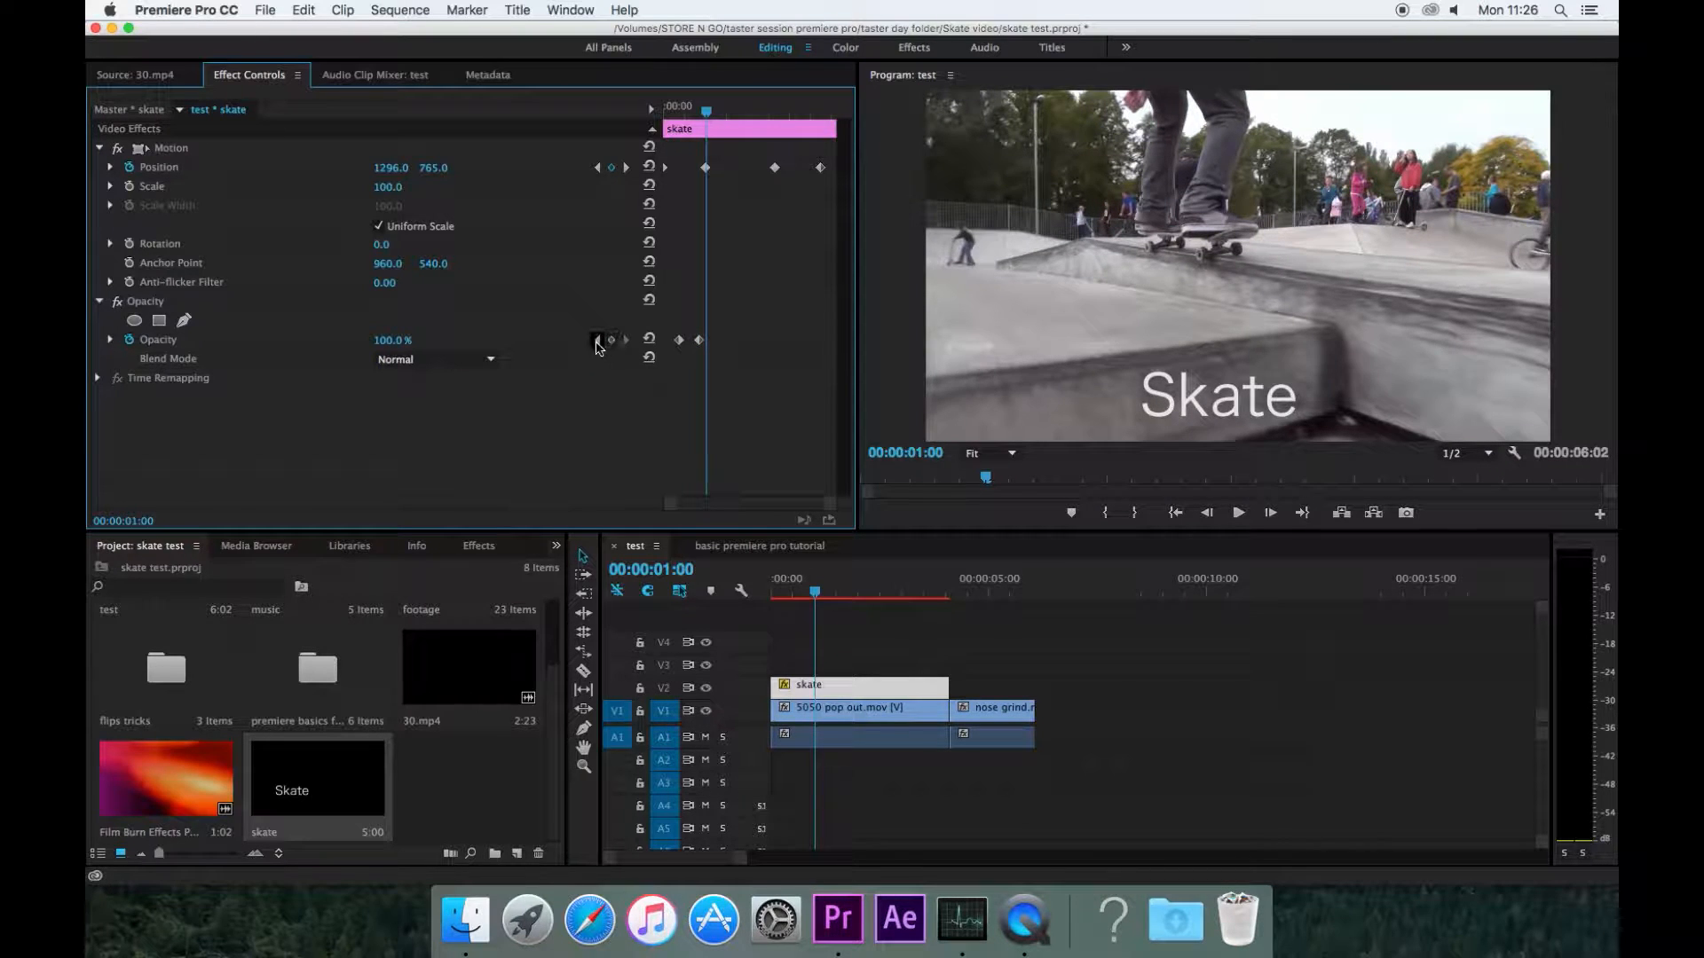
click(597, 340)
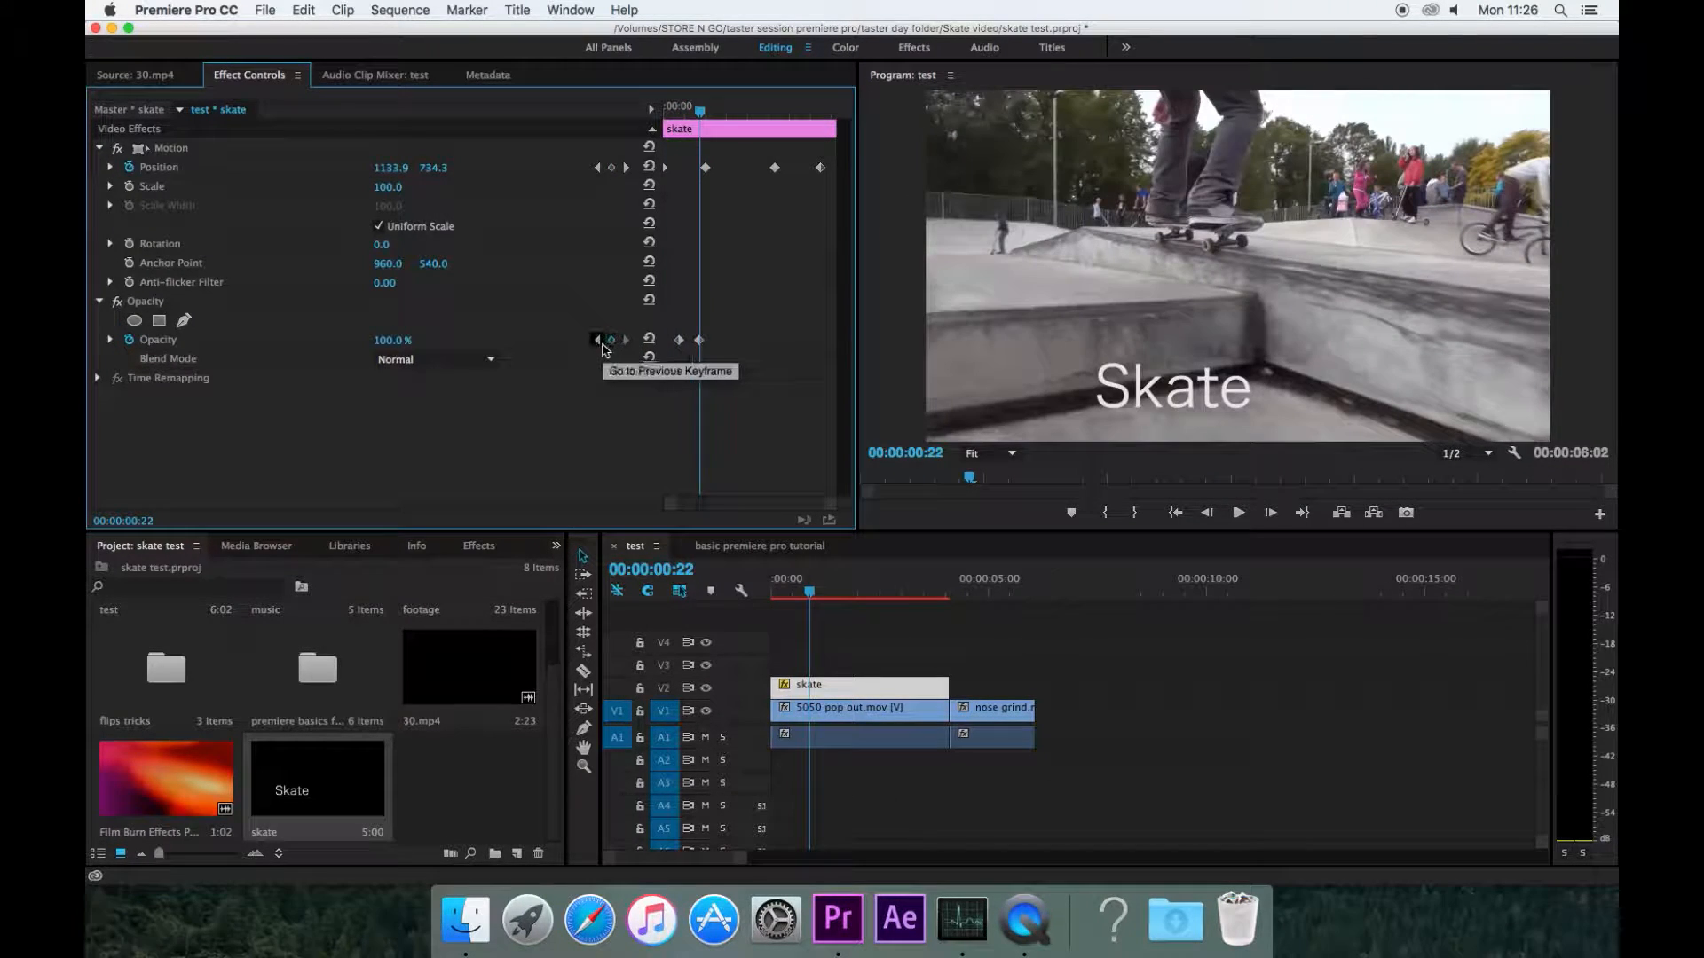
click(597, 341)
Step: Scrub through the opening frames and play part of the title animation
mouse_move(679, 110)
mouse_down()
mouse_move(702, 113)
mouse_move(676, 110)
mouse_move(680, 127)
mouse_up()
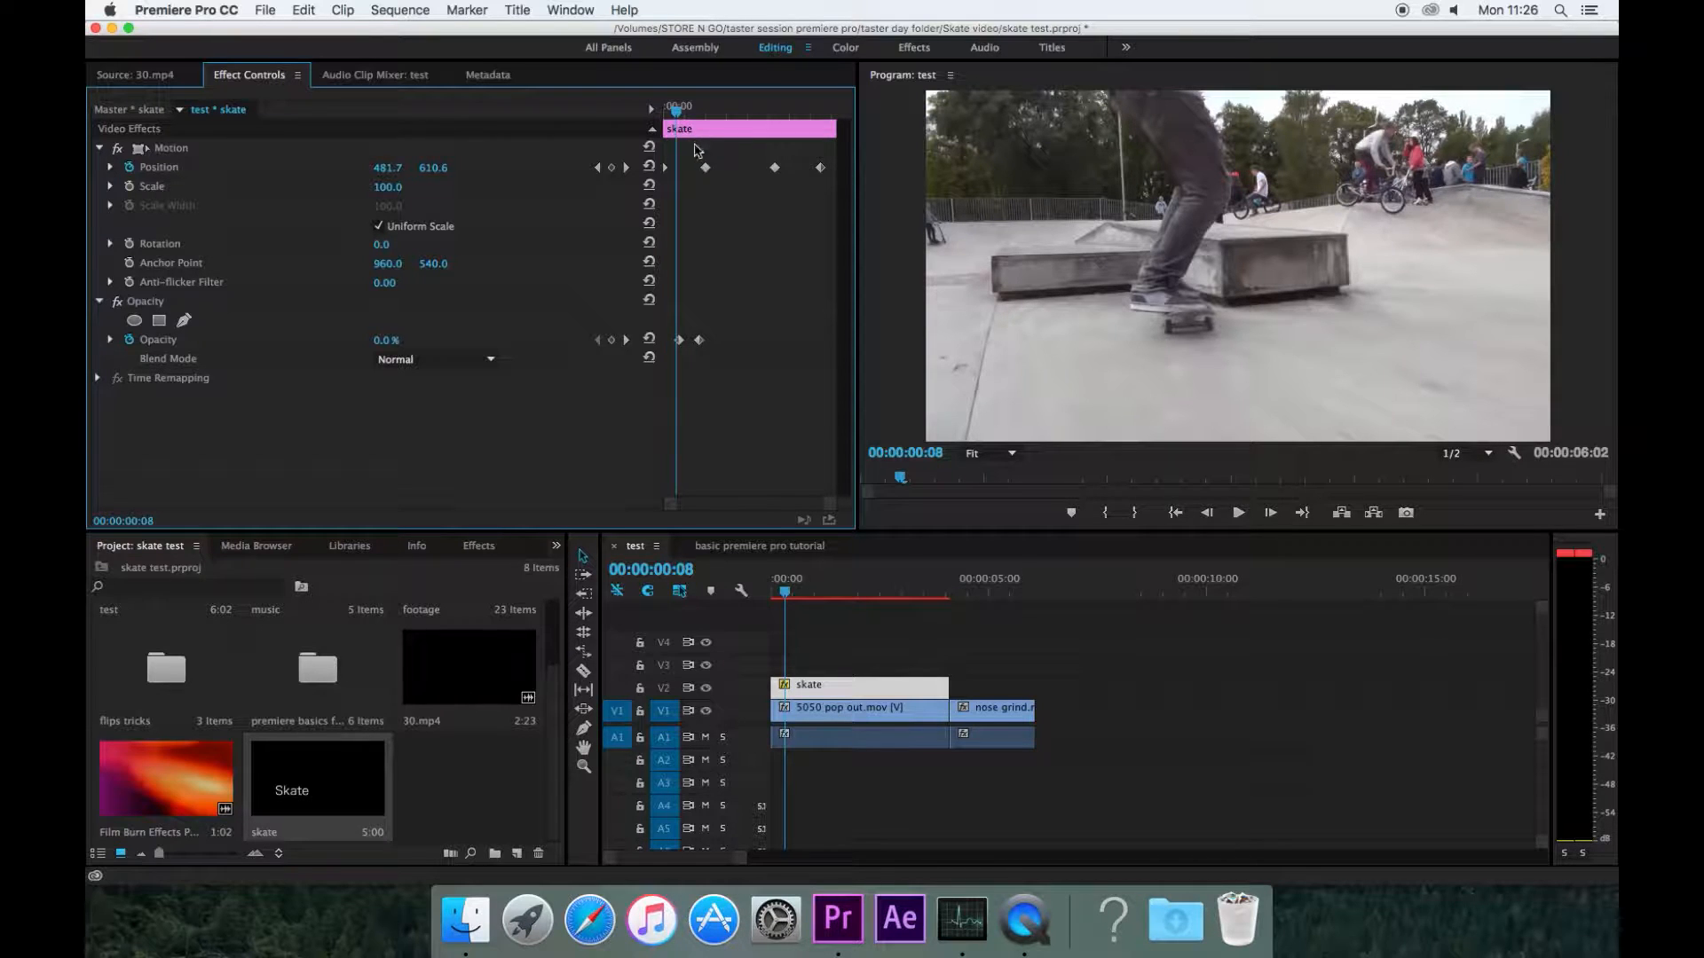
mouse_move(680, 119)
mouse_down()
mouse_move(706, 131)
mouse_move(686, 114)
mouse_up()
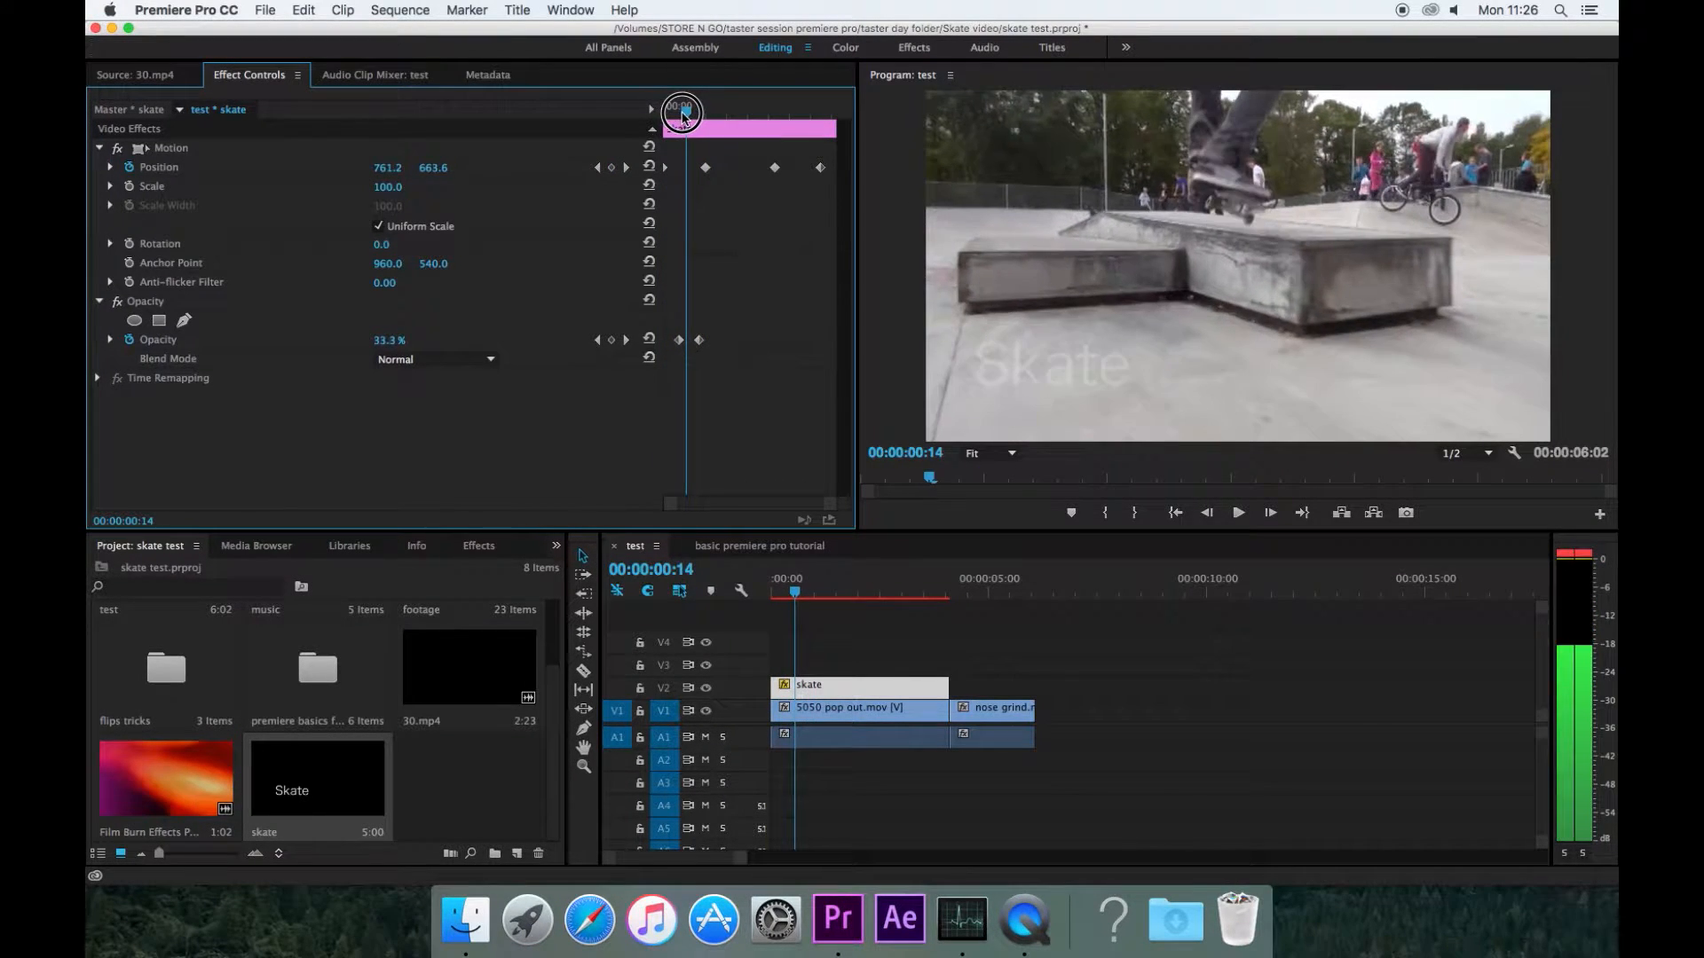
key(space)
drag(728, 115, 708, 133)
Step: Go to the Position keyframe at 00:00:01:00 and set its temporal interpolation to Ease In
click(626, 167)
click(597, 169)
click(627, 167)
click(598, 167)
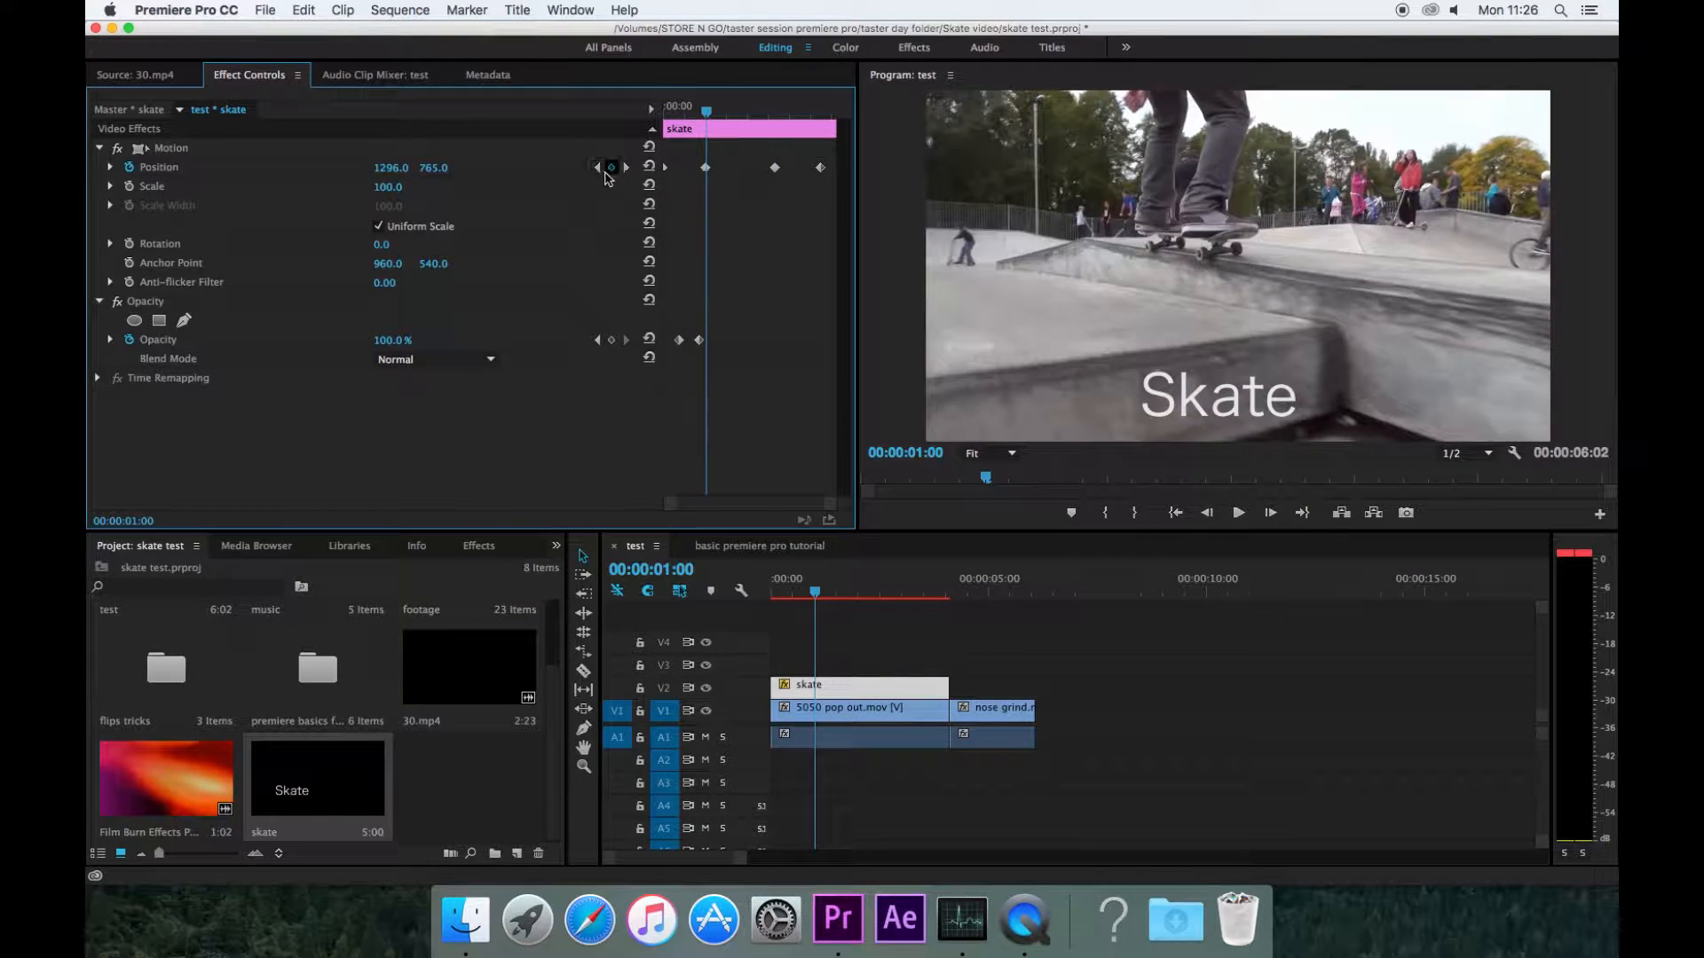
right_click(707, 175)
mouse_move(796, 347)
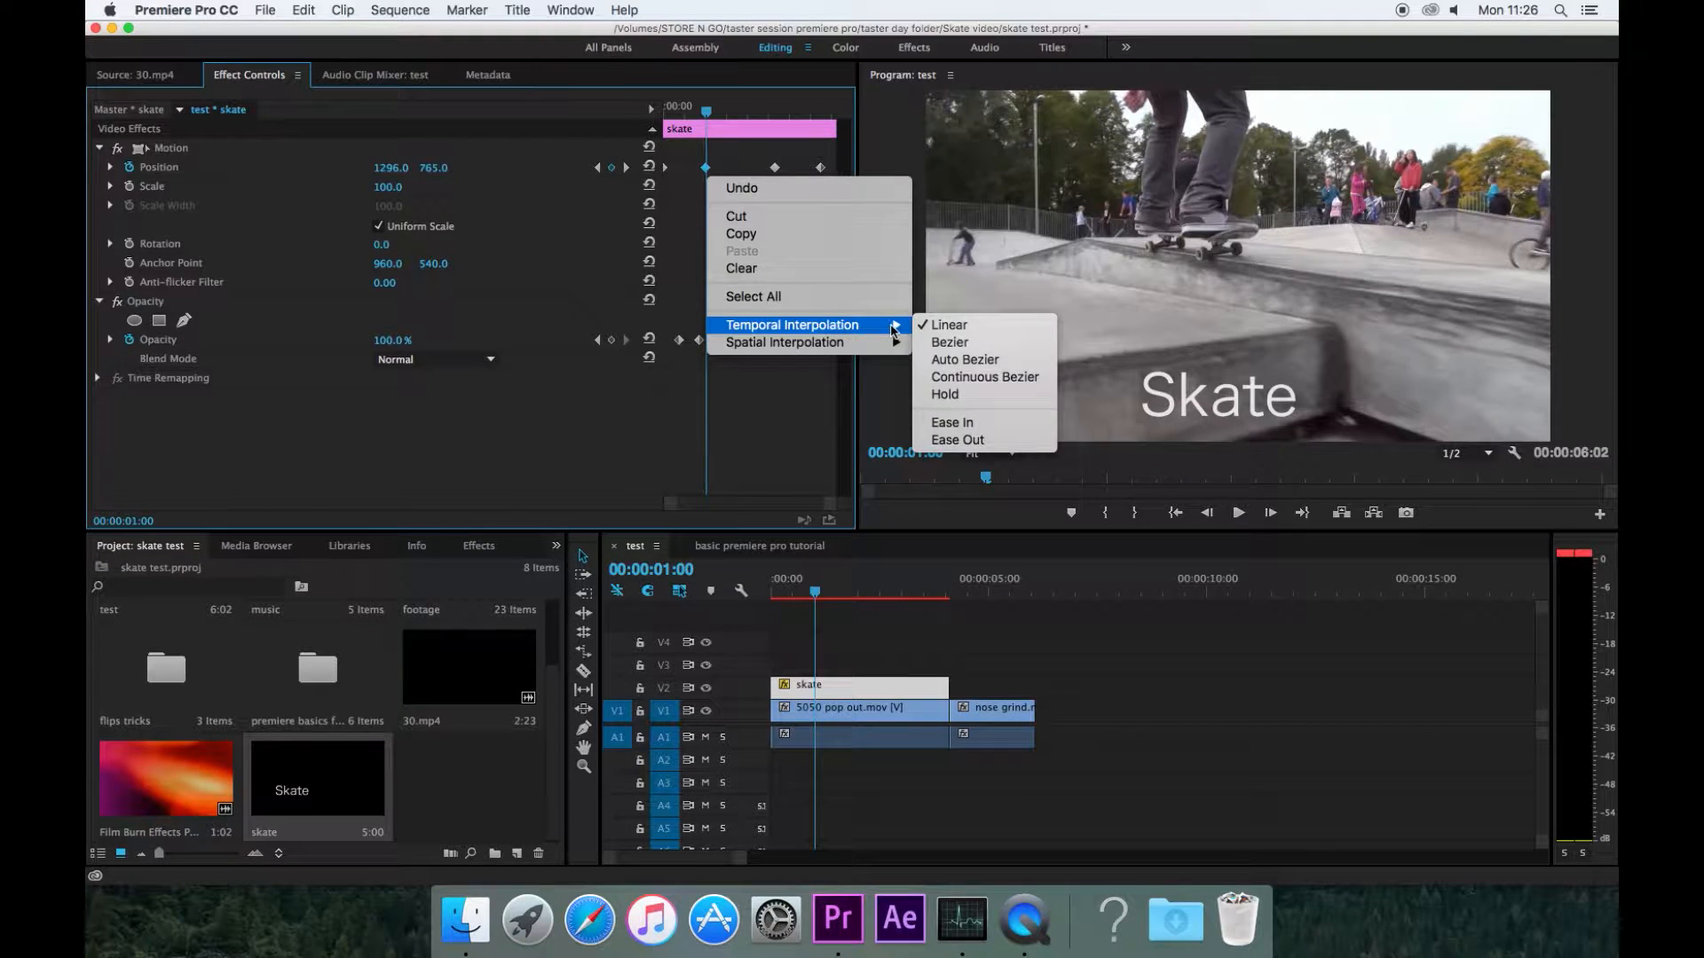
click(952, 423)
Step: Play back the eased title animation from the start
drag(708, 113, 662, 114)
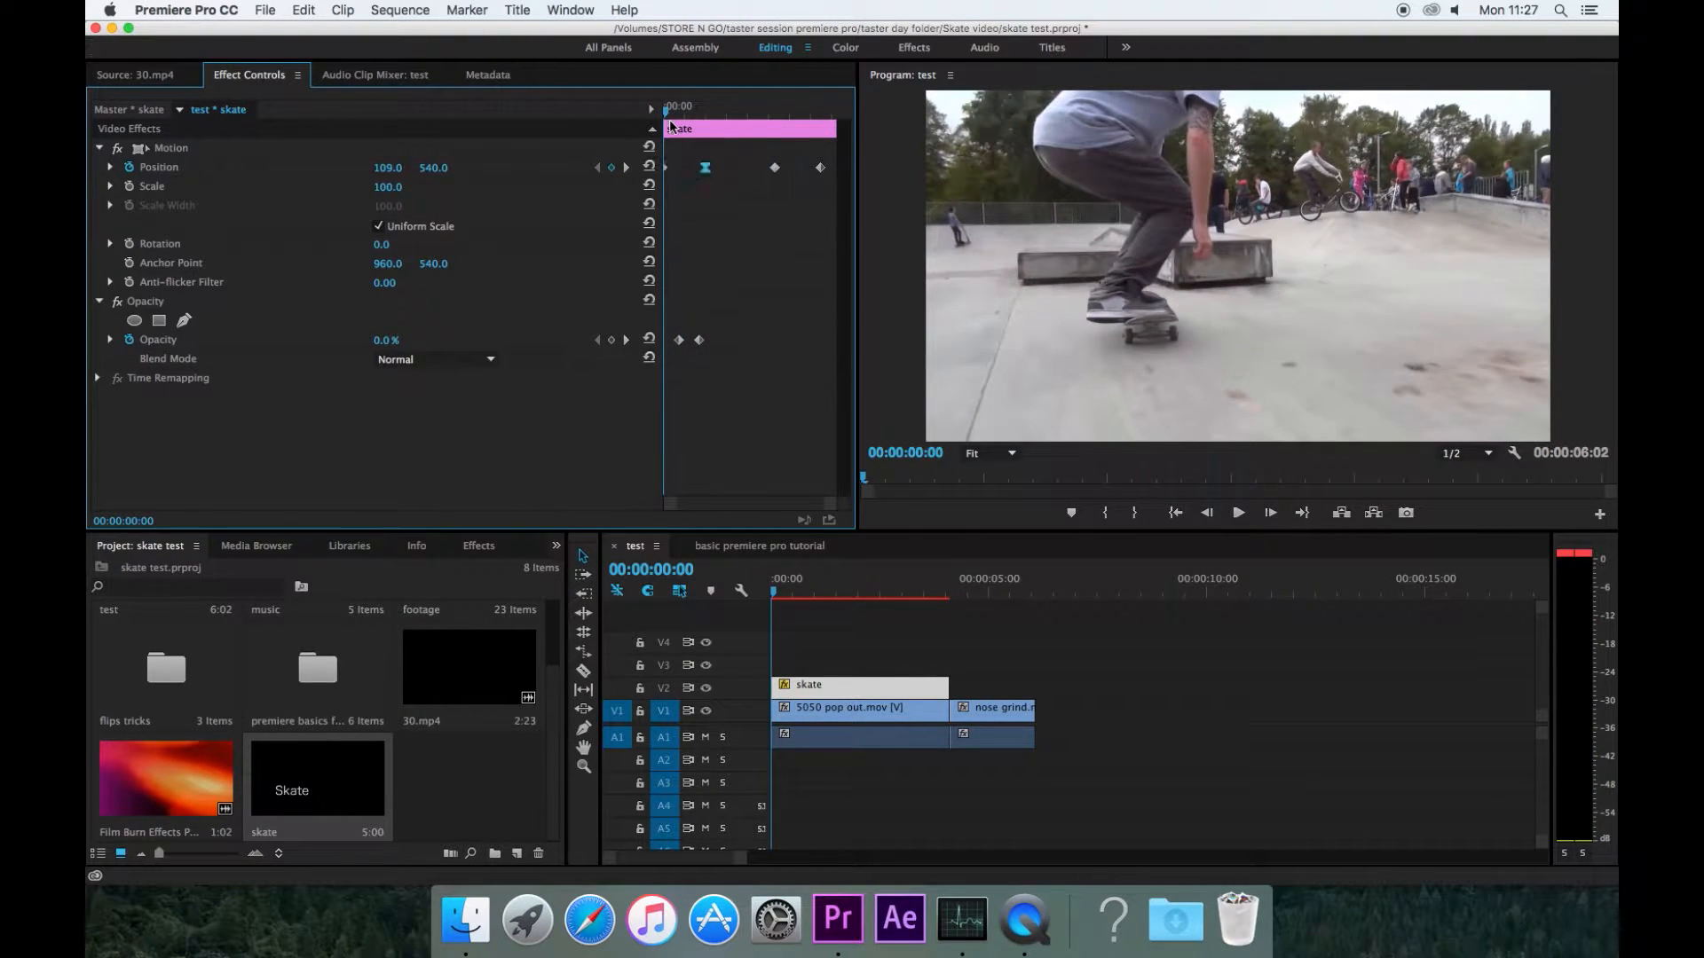
key(space)
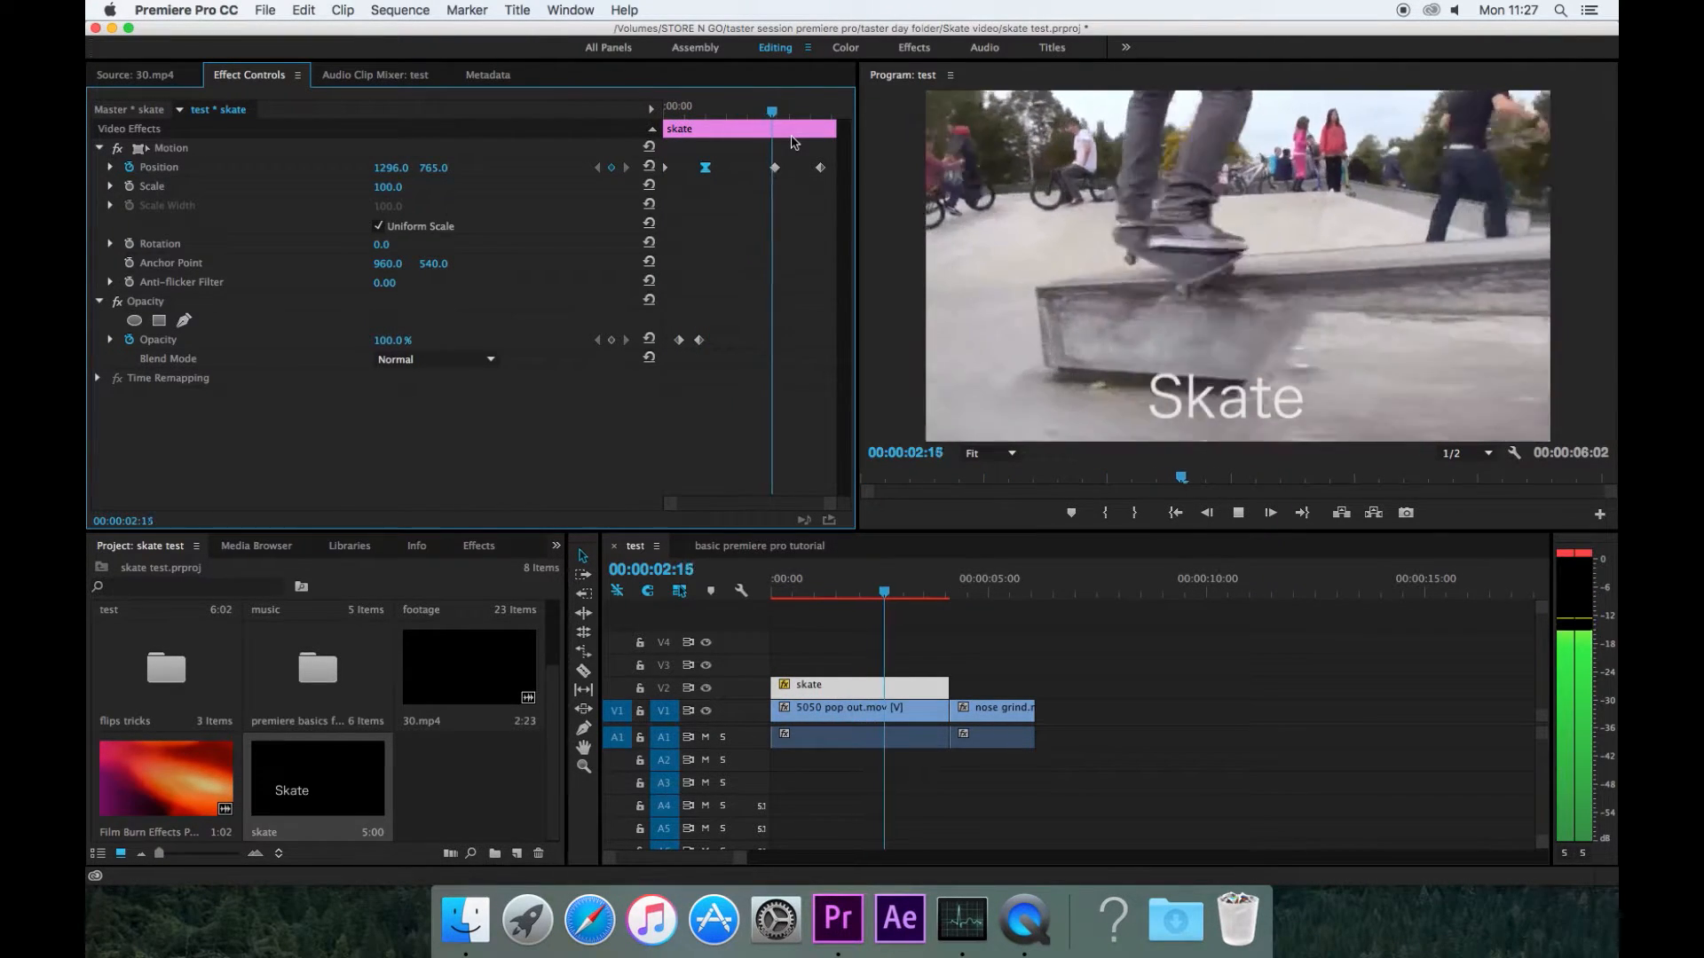
key(space)
Step: Select the second Position keyframe at about 00:00:02:16 and set its temporal interpolation to Ease In
click(772, 113)
mouse_move(772, 116)
mouse_down()
mouse_move(799, 114)
mouse_move(774, 117)
mouse_up()
click(773, 168)
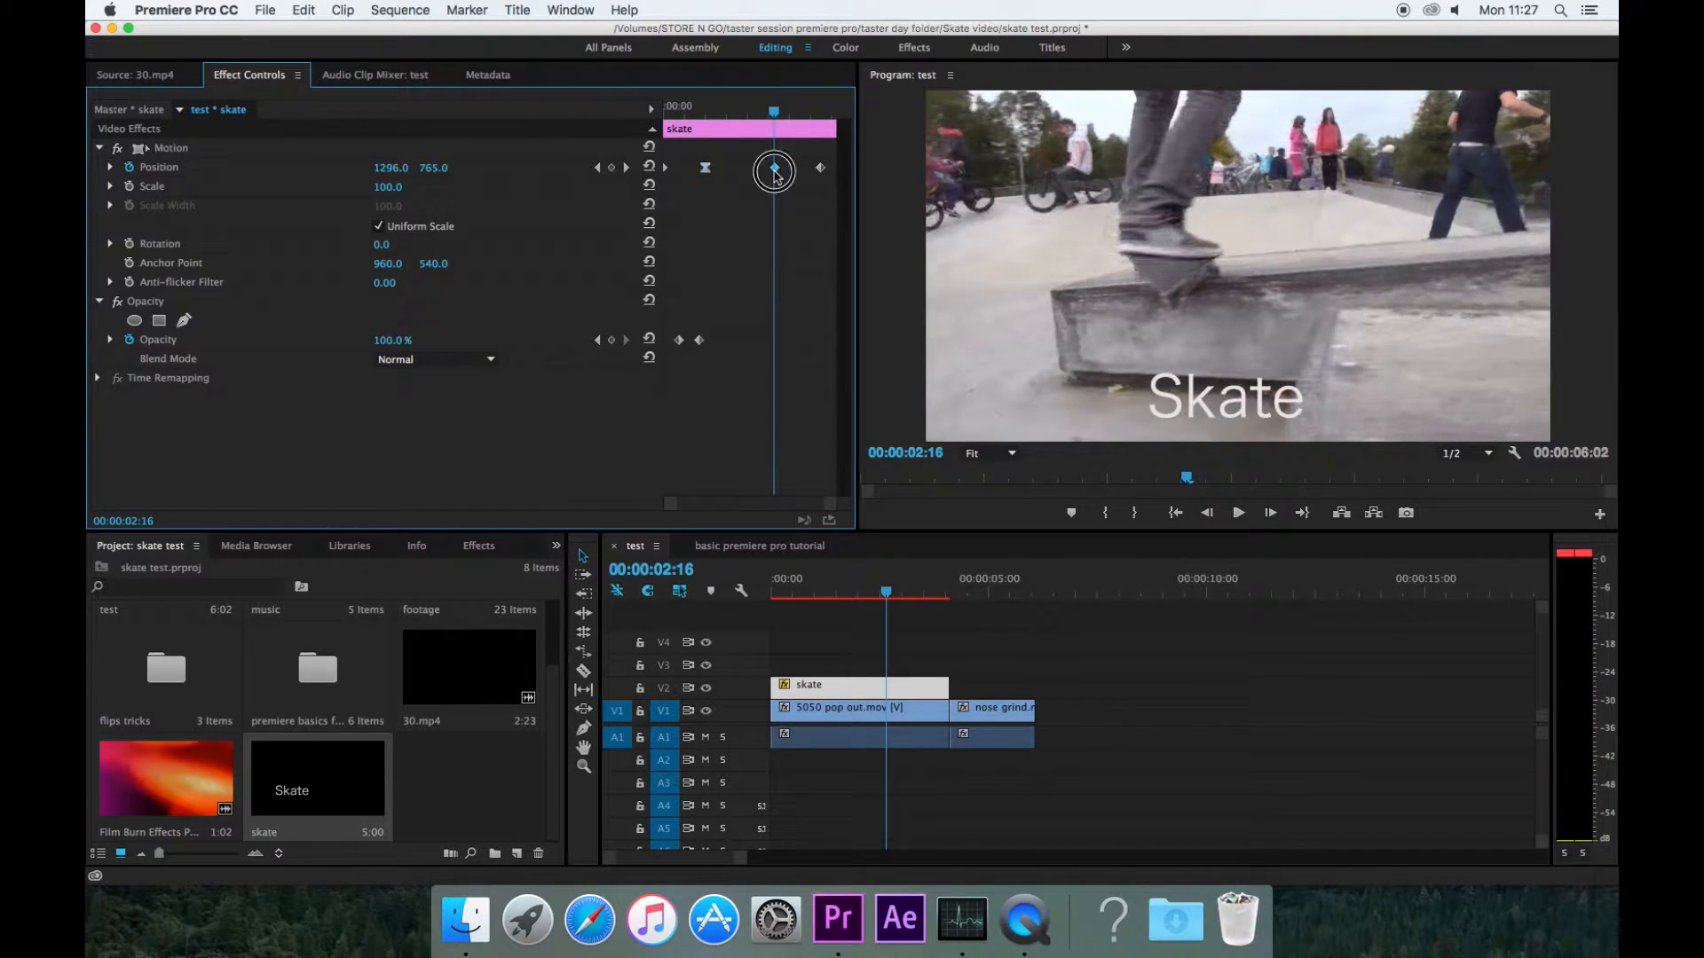
right_click(776, 171)
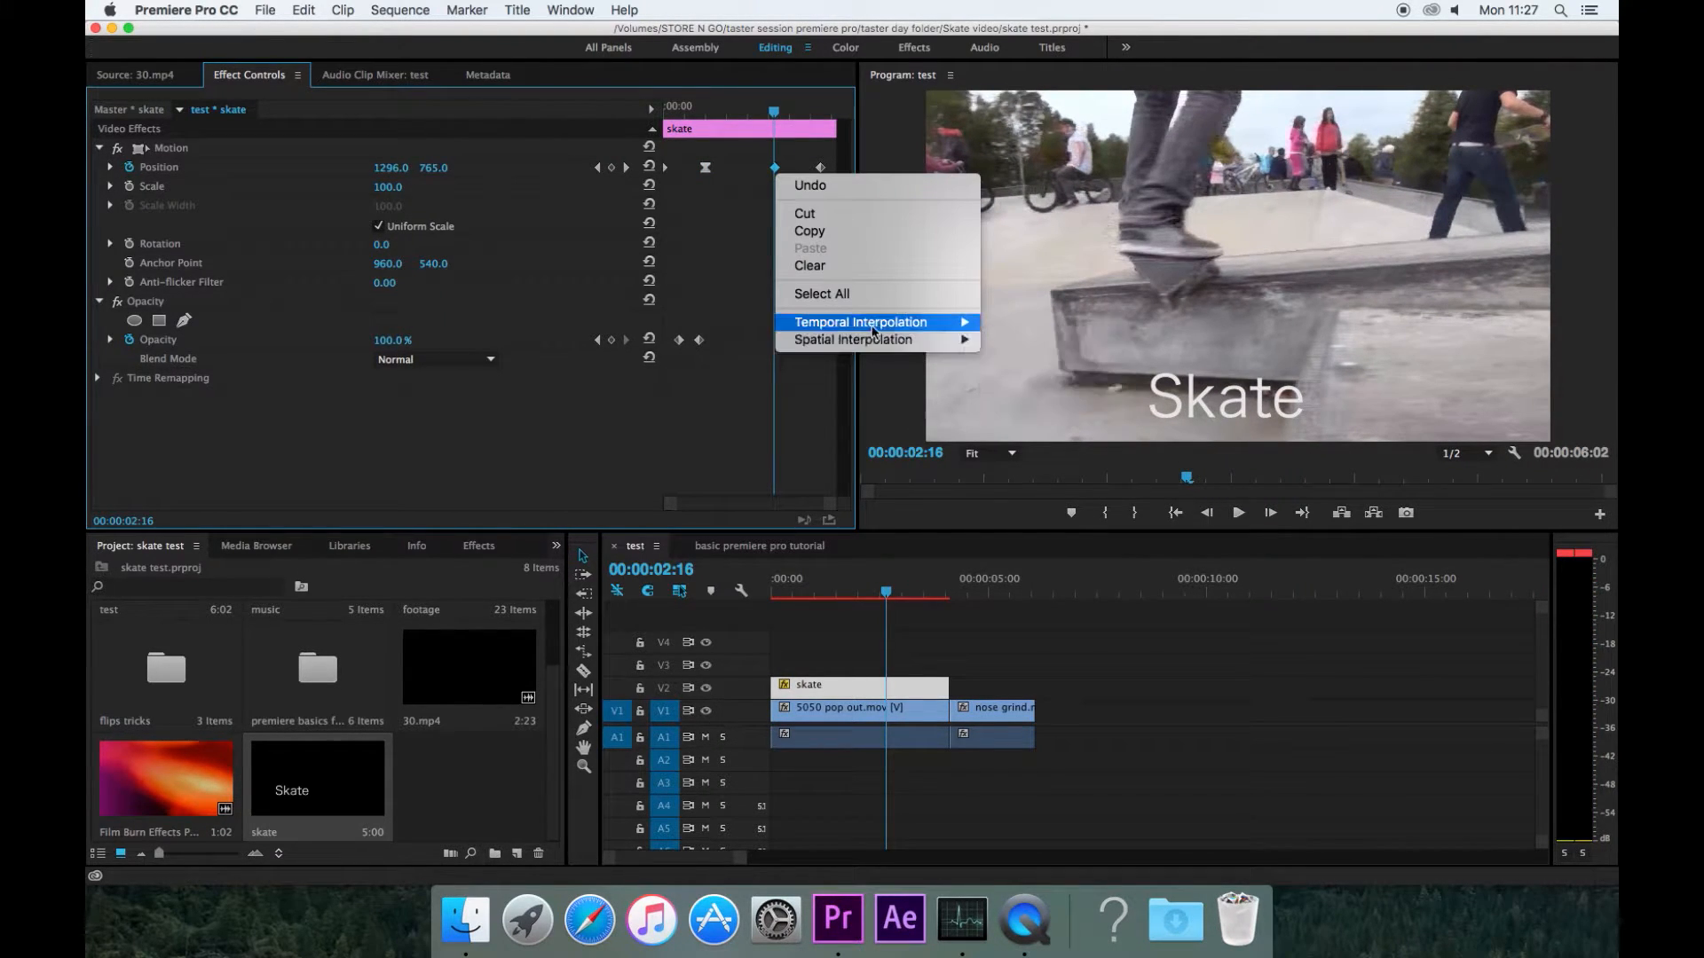
click(1029, 420)
Step: Return to the beginning and play the full title animation
drag(774, 111, 620, 118)
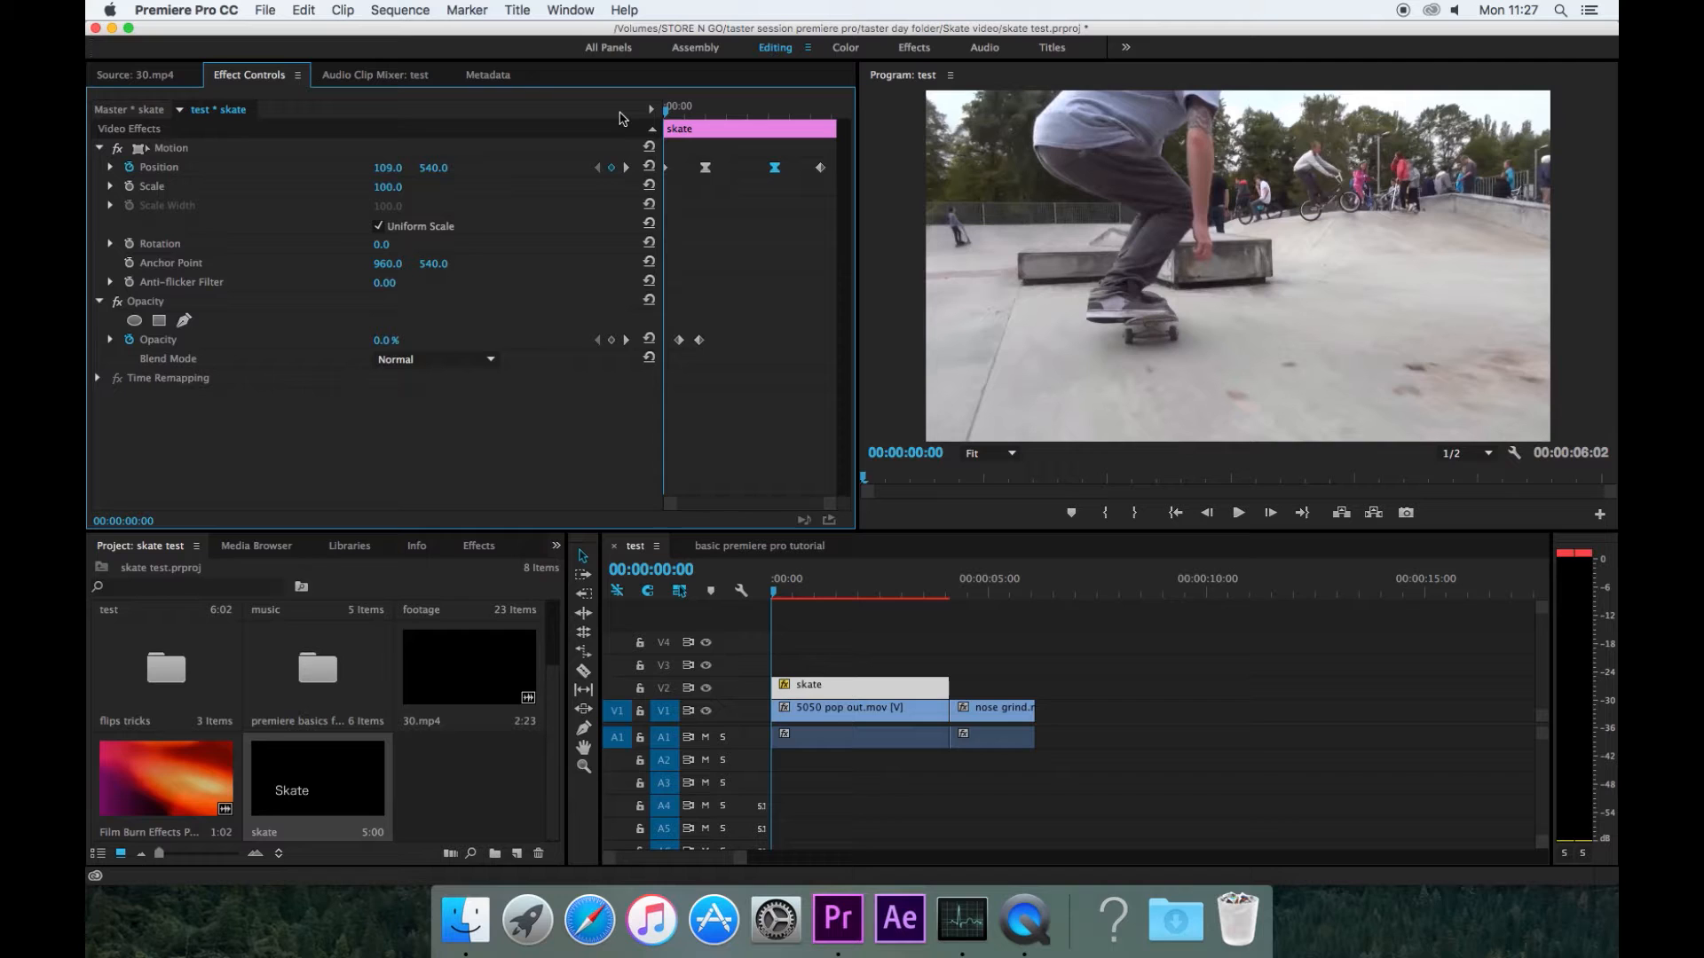
key(space)
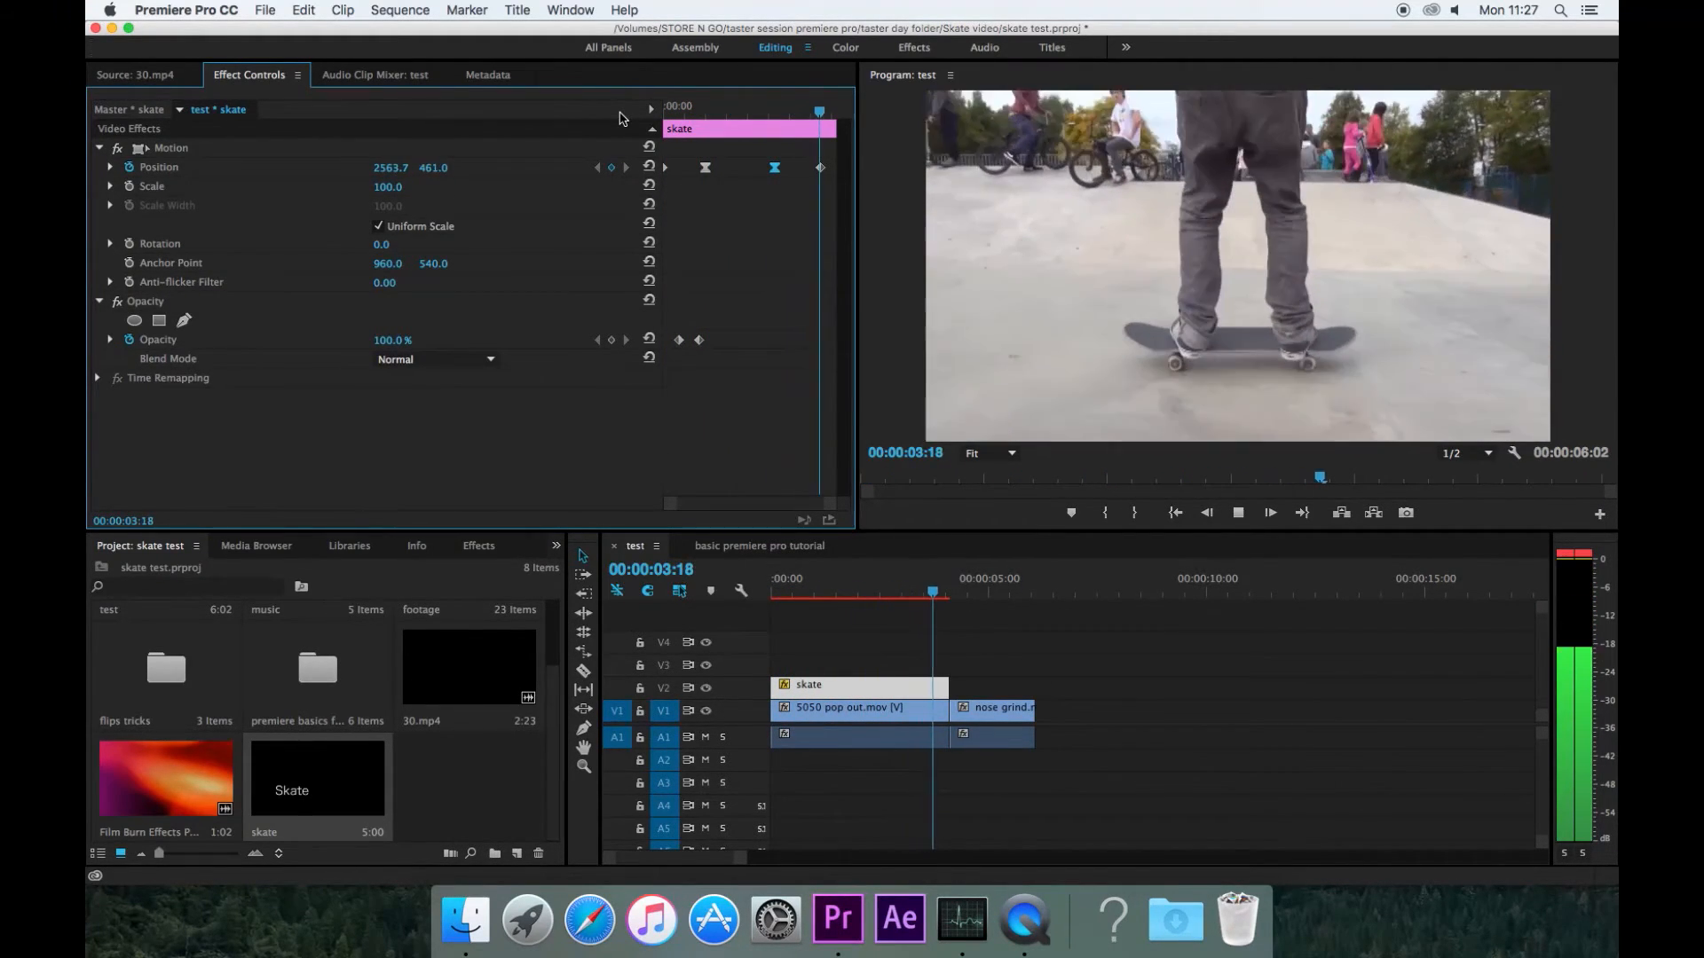
key(space)
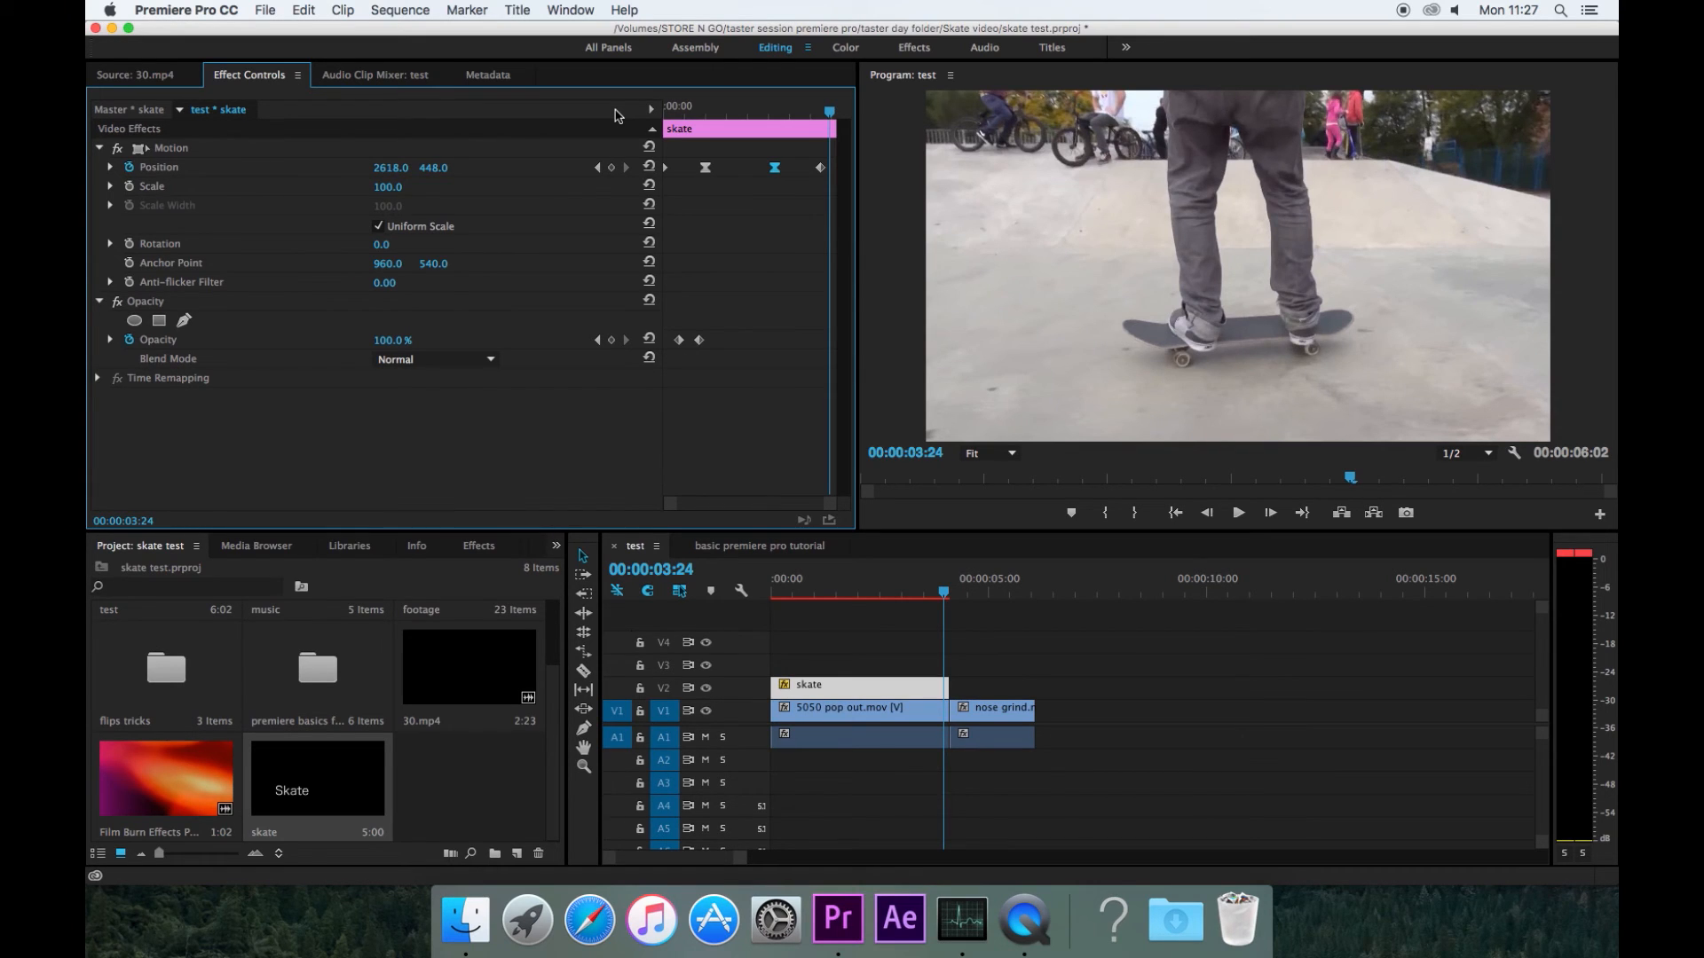